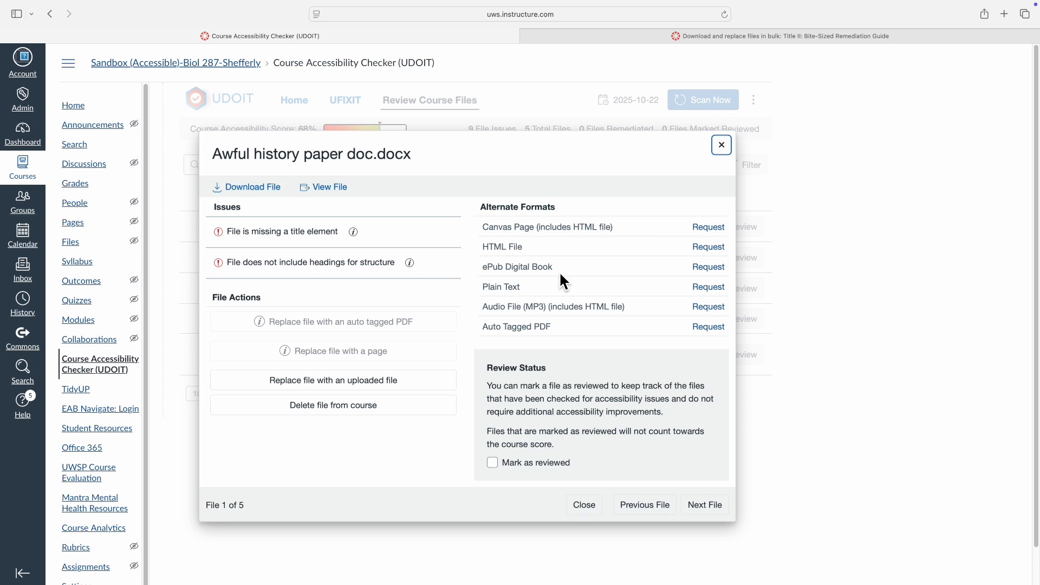
# Request the Canvas Page alternate format (with HTML file) for Awful history paper doc.docx in UDOIT.
pyautogui.click(712, 230)
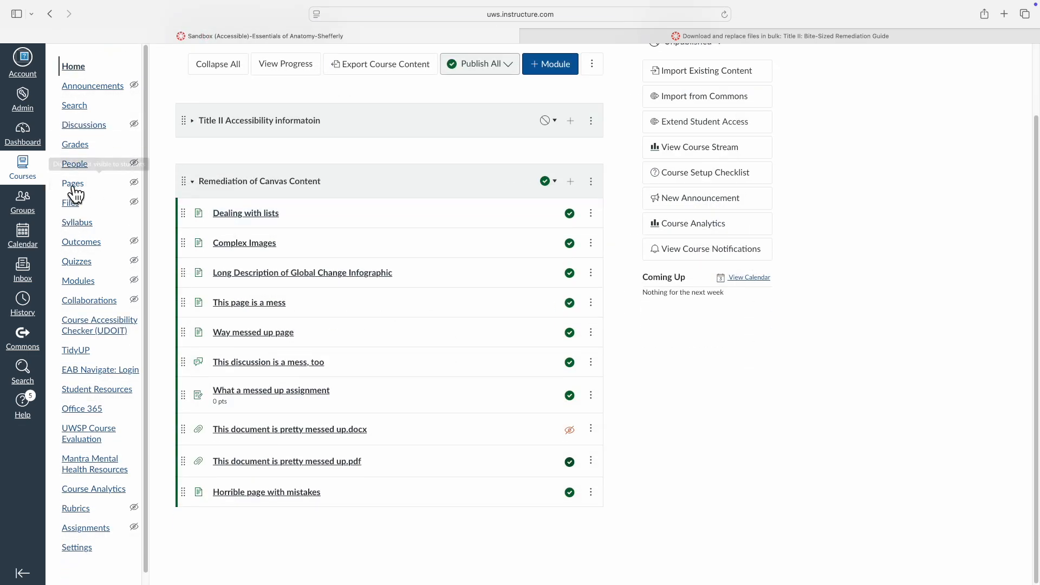
# Edit the Awful history paper doc.docx page and make the History Research Paper Assignment title Heading 2.
pyautogui.click(74, 187)
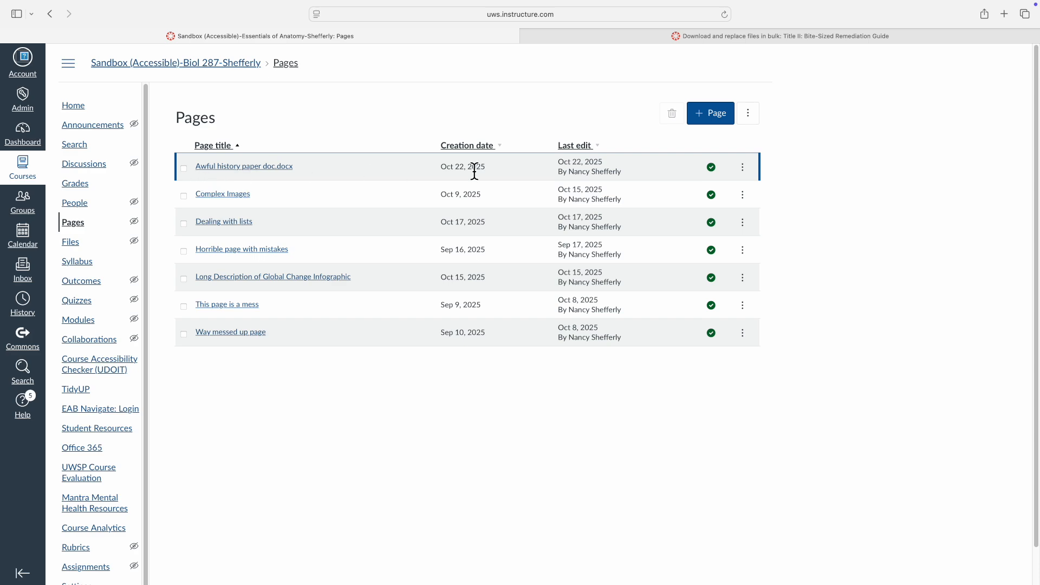
pyautogui.click(259, 172)
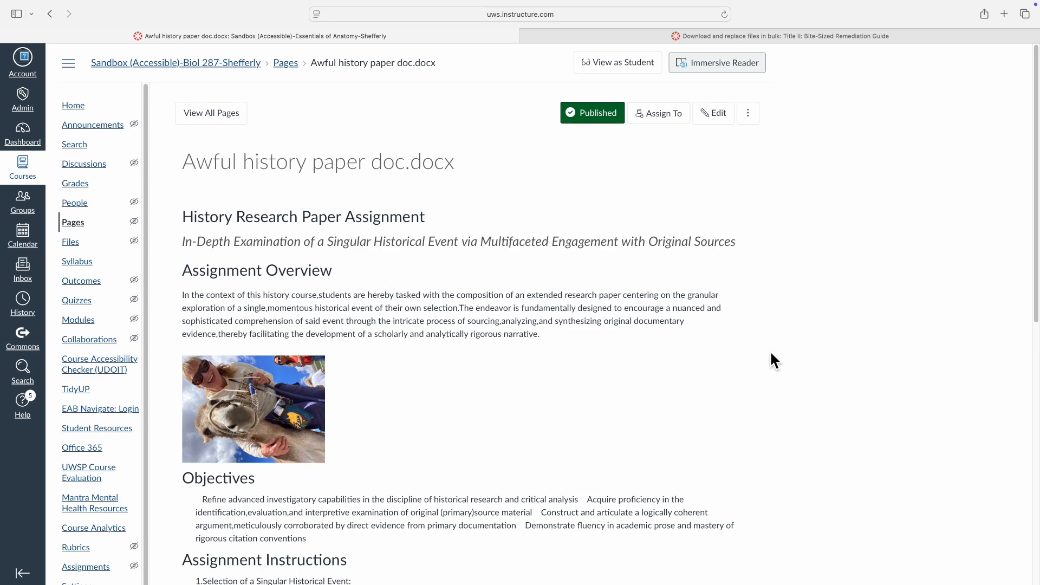
pyautogui.click(718, 115)
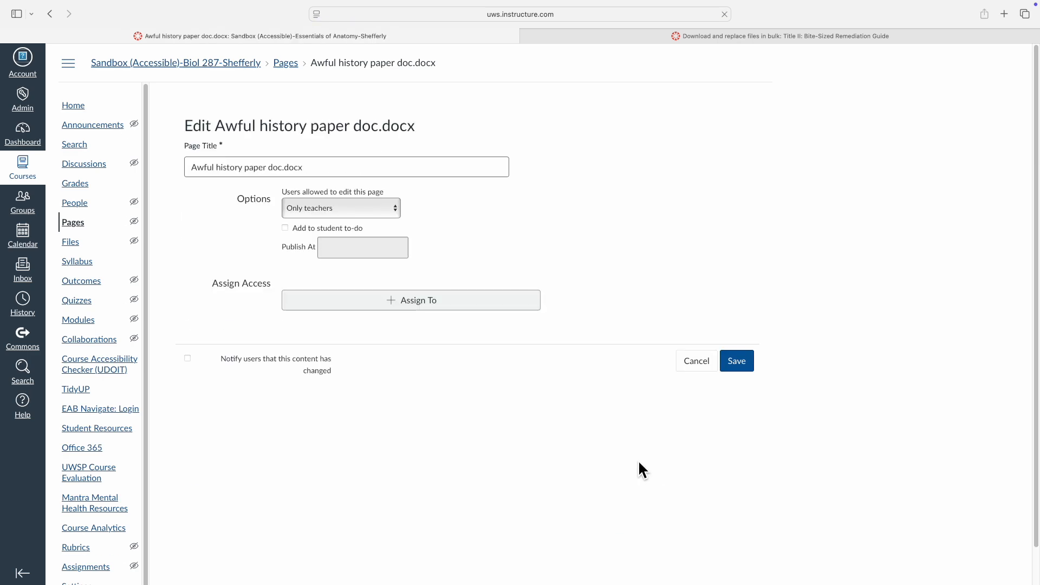
pyautogui.click(402, 276)
pyautogui.moveTo(447, 278); pyautogui.dragTo(194, 276)
pyautogui.click(296, 216)
pyautogui.click(297, 262)
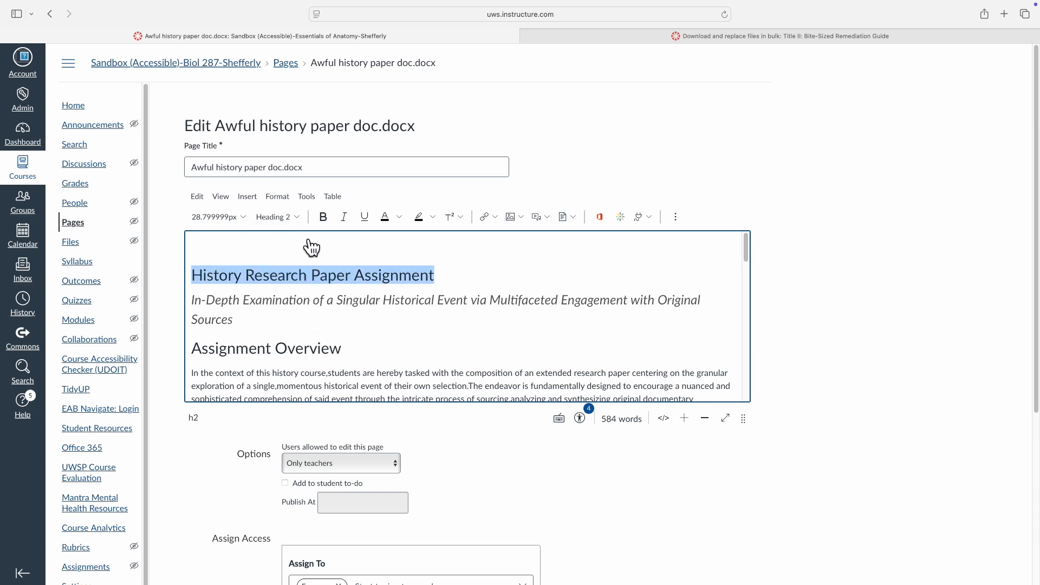
pyautogui.click(372, 276)
# Check the subtitle's level and delete the blank line above the title.
pyautogui.moveTo(192, 299); pyautogui.dragTo(222, 318)
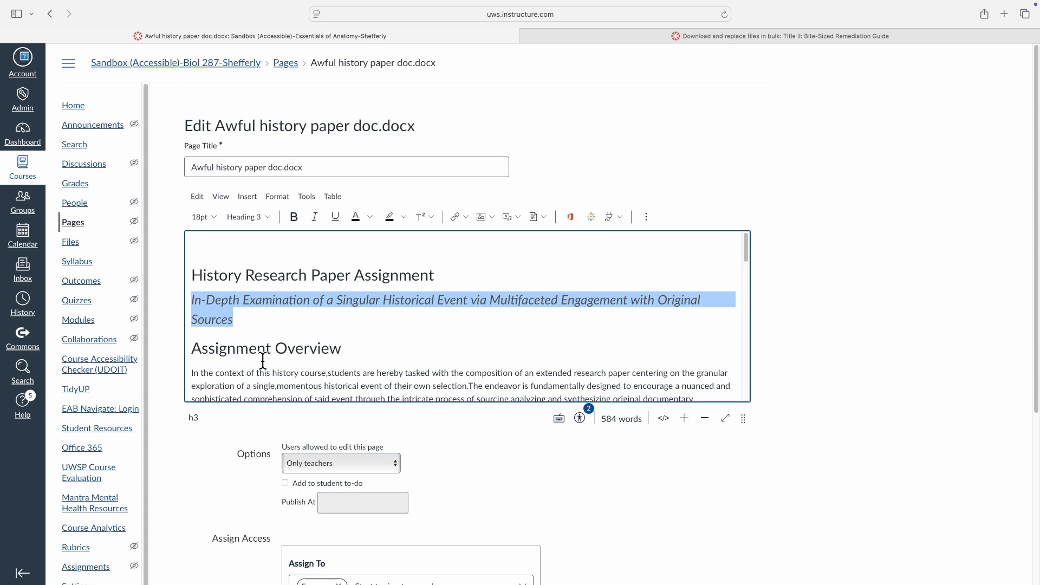
pyautogui.click(326, 349)
pyautogui.moveTo(349, 349); pyautogui.dragTo(196, 347)
pyautogui.scroll(-1, 249, 319)
pyautogui.scroll(1, 267, 307)
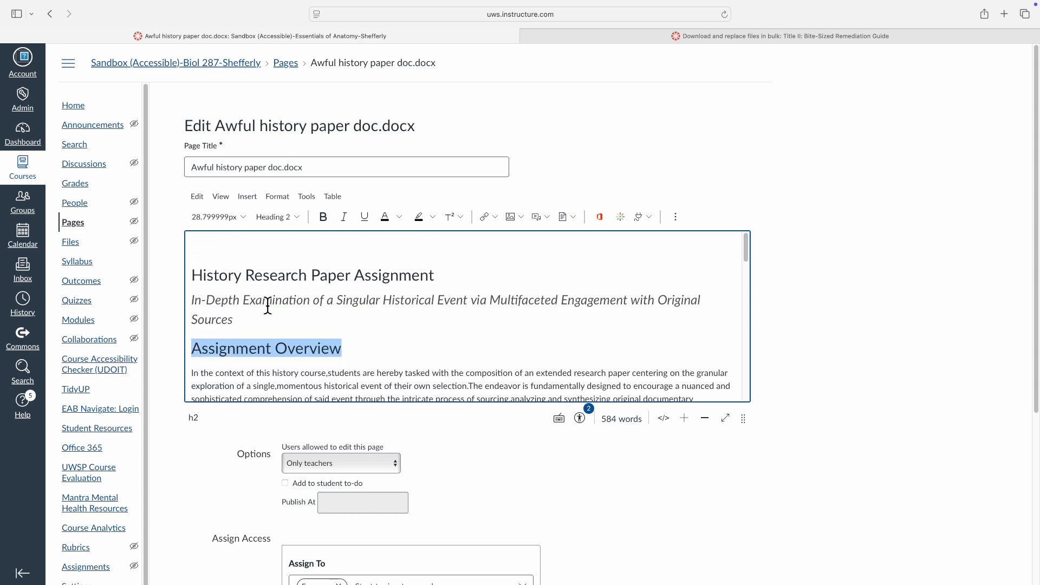
pyautogui.click(193, 277)
pyautogui.press('BackSpace')
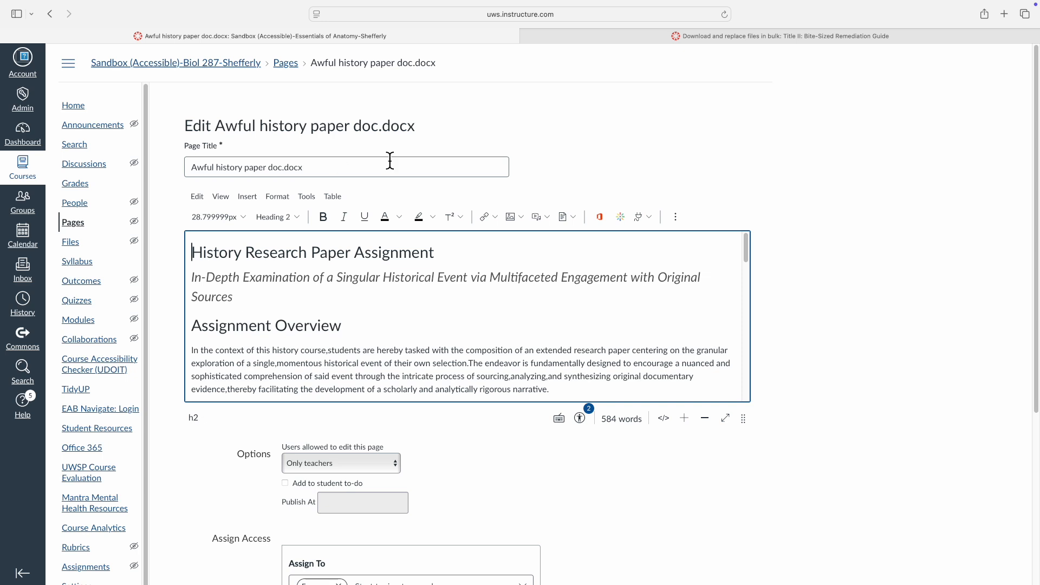
pyautogui.scroll(-2, 291, 326)
pyautogui.click(282, 358)
# Mark the photo below Assignment Overview as a decorative image in Image Options.
pyautogui.rightClick(282, 359)
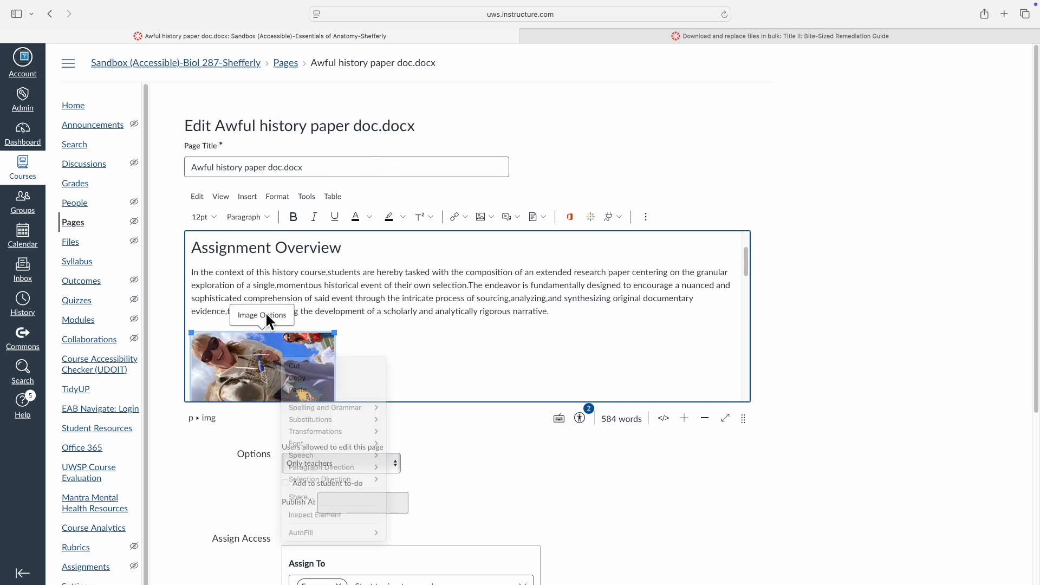
pyautogui.click(265, 318)
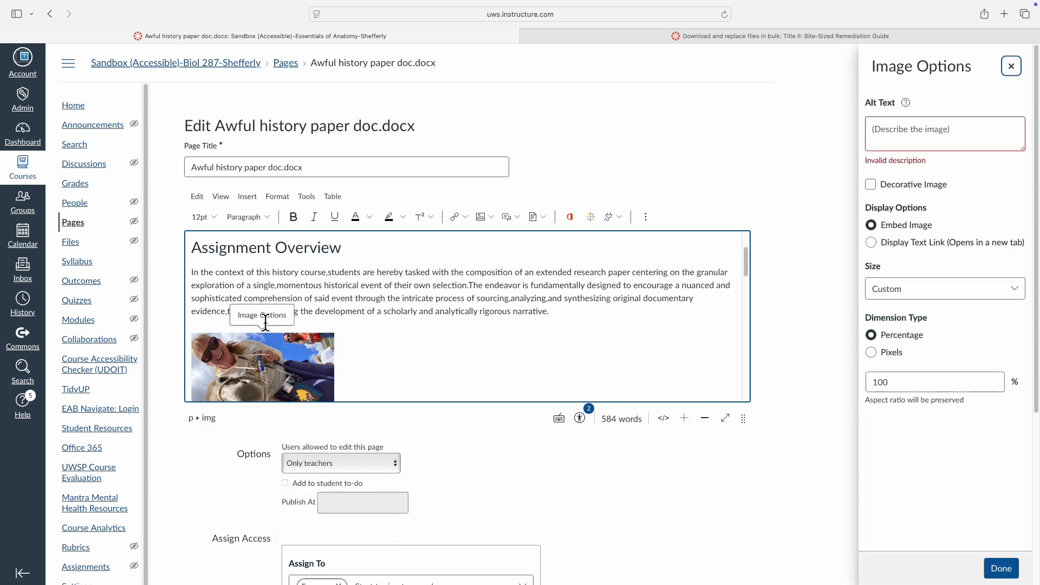
pyautogui.click(873, 186)
pyautogui.scroll(-5, 446, 341)
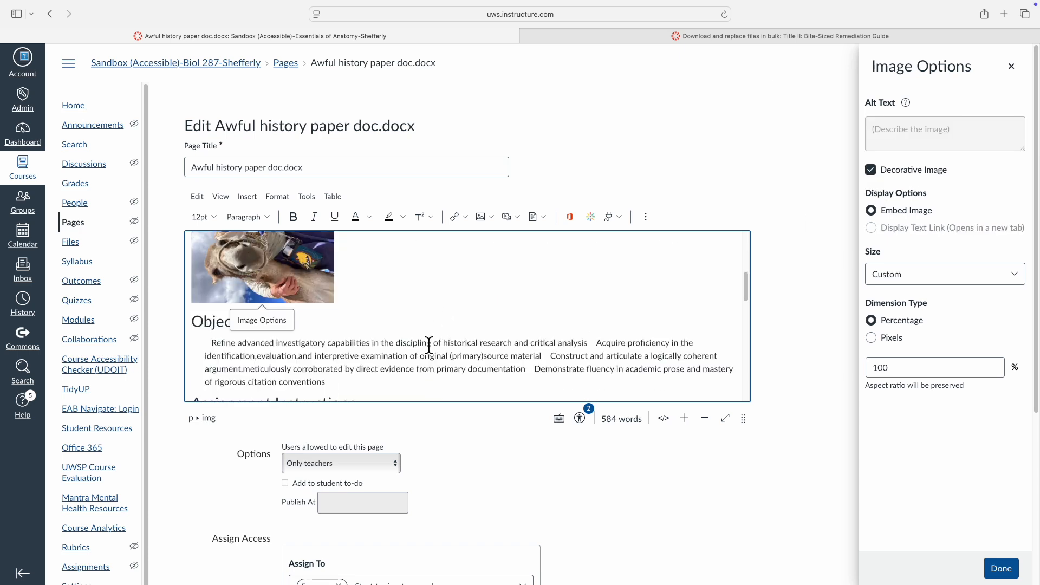
pyautogui.moveTo(252, 330); pyautogui.dragTo(197, 324)
# Add the missing spaces after 'identification,', 'argument,' and 'evaluation,' in the Objectives text.
pyautogui.click(216, 348)
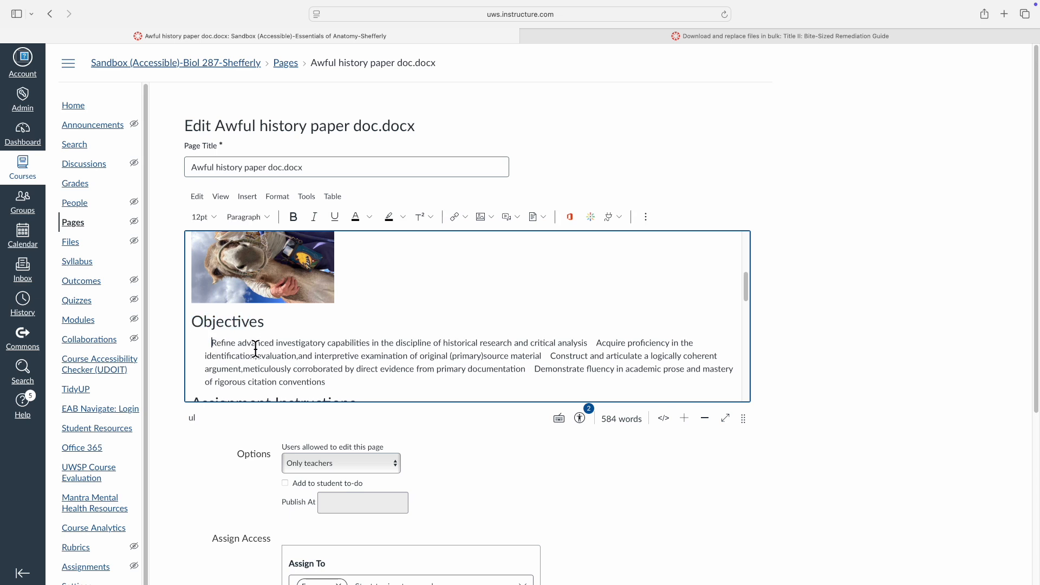
pyautogui.moveTo(264, 323); pyautogui.dragTo(189, 325)
pyautogui.click(257, 359)
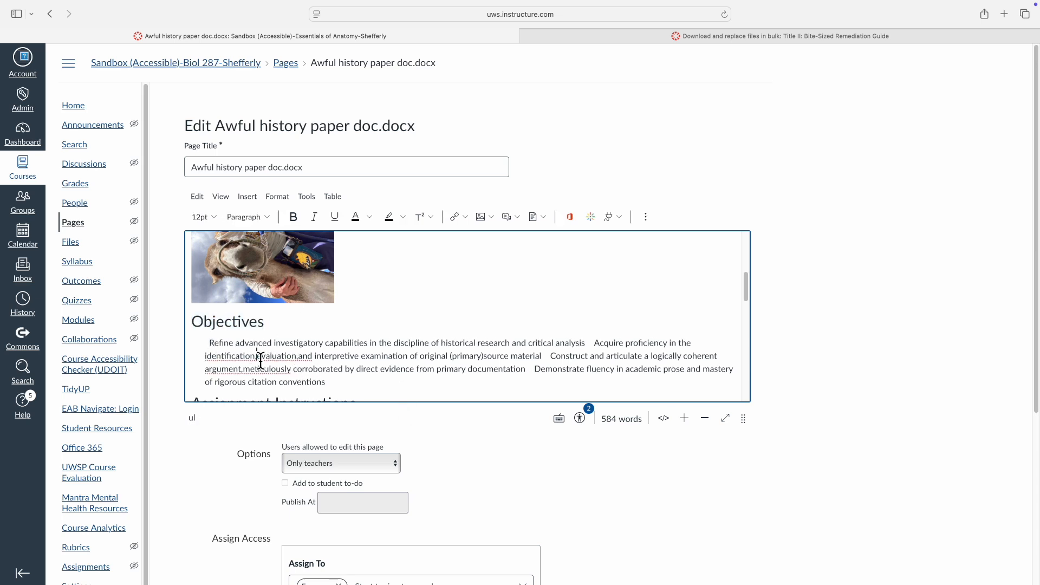
pyautogui.click(243, 370)
pyautogui.scroll(-1, 492, 372)
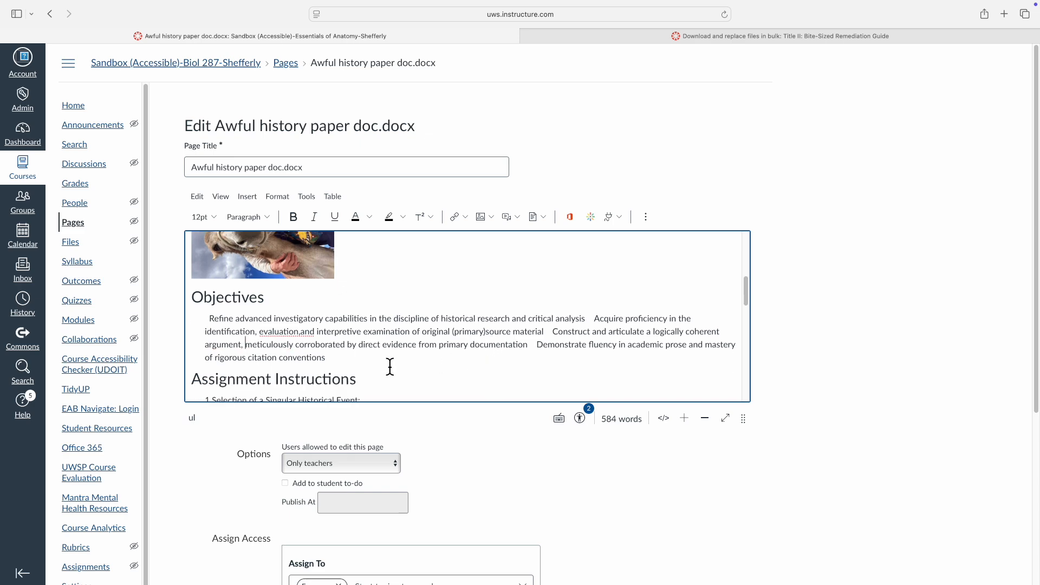
pyautogui.click(300, 332)
pyautogui.scroll(-4, 276, 374)
pyautogui.click(328, 283)
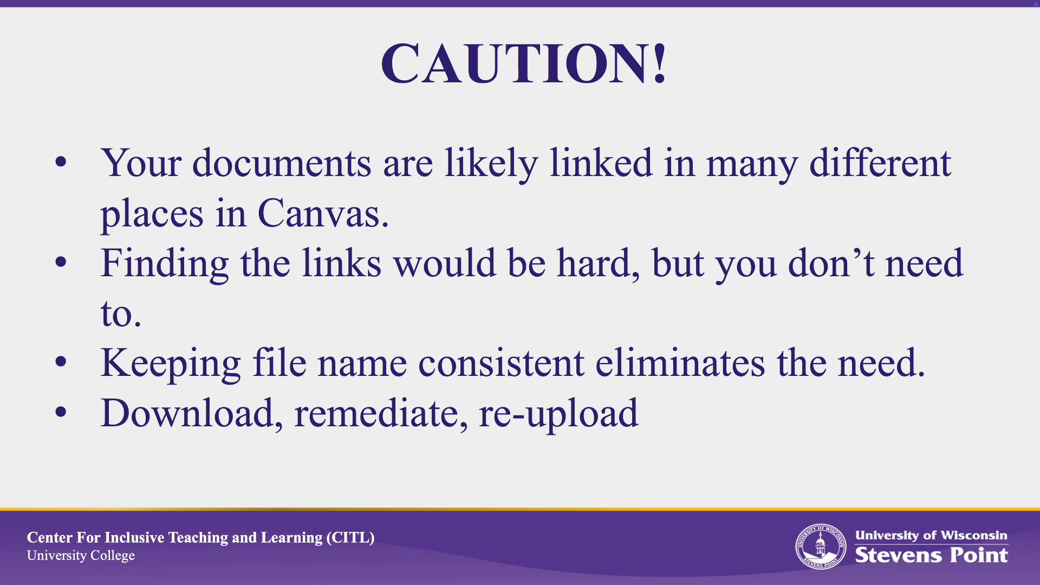
# Return to the course's Files list in Canvas.
pyautogui.click(71, 242)
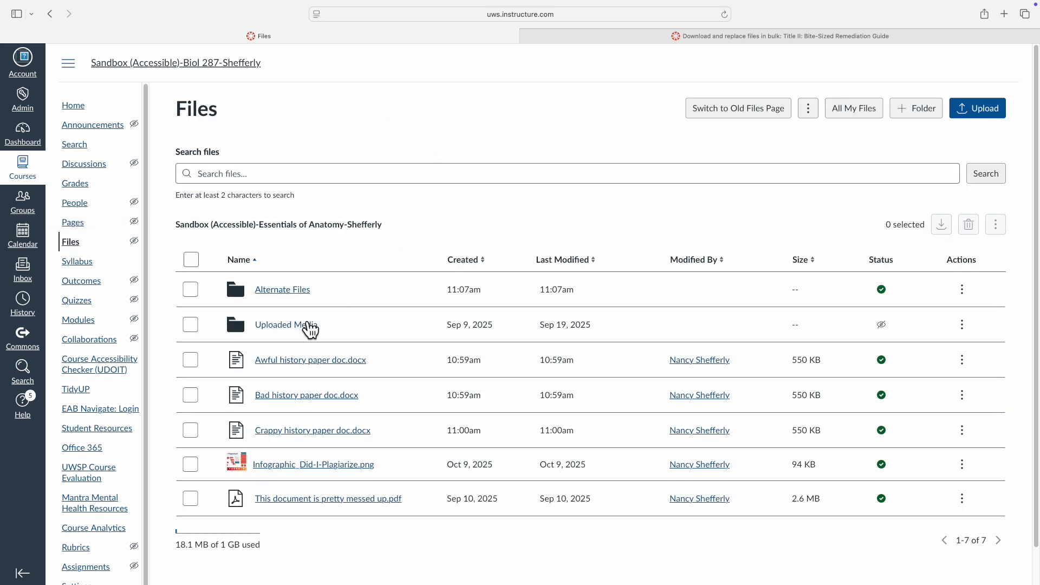
# Select the Awful, Bad and Crappy history paper .docx files and download them together.
pyautogui.click(759, 120)
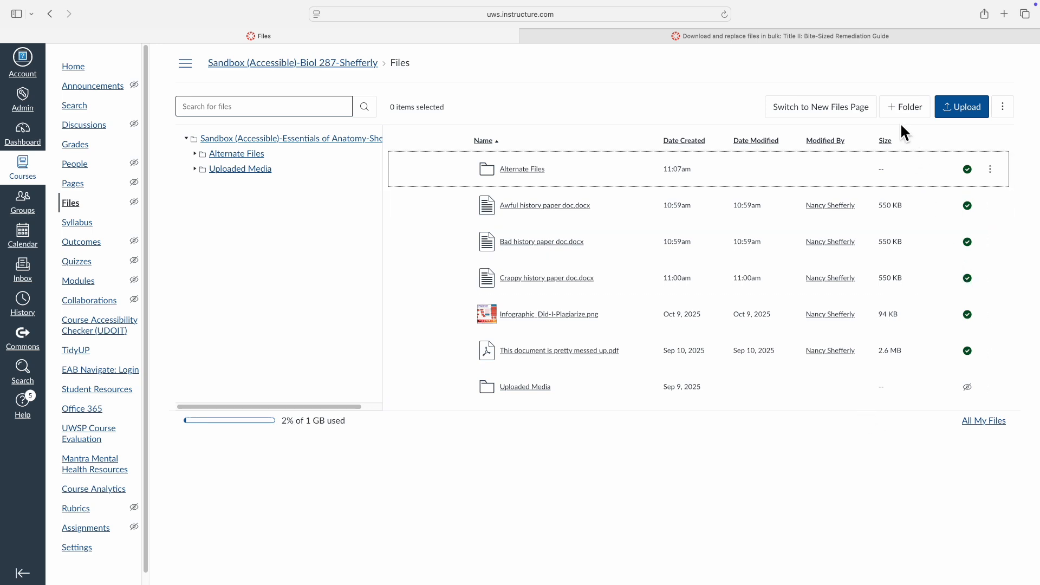
pyautogui.click(810, 103)
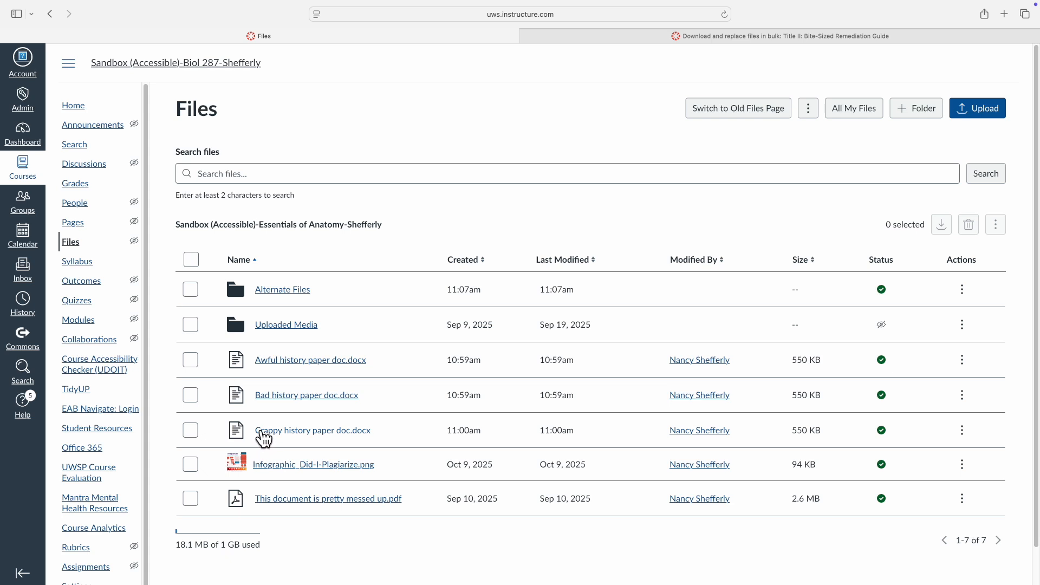
pyautogui.click(190, 363)
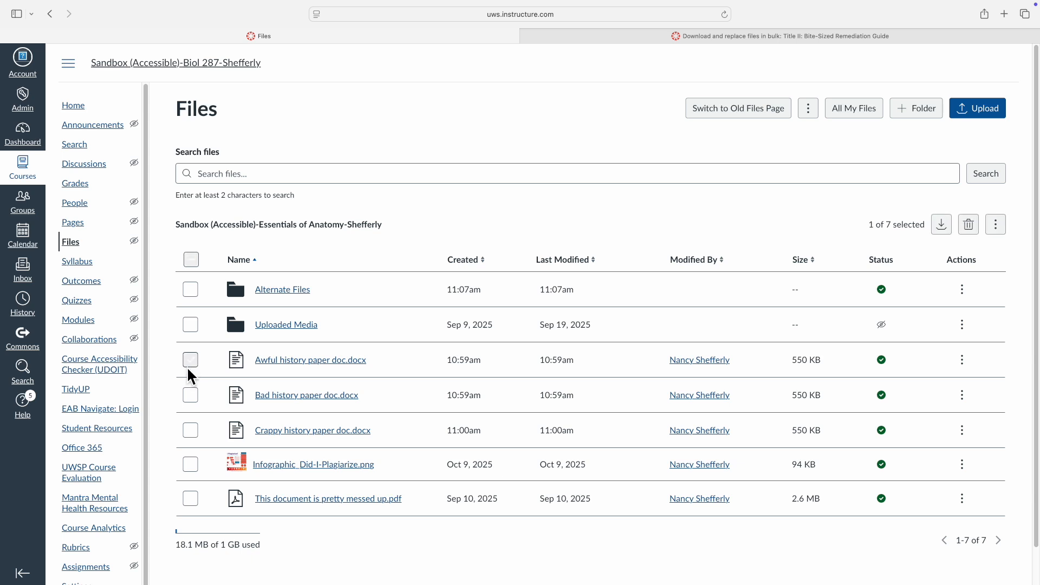
pyautogui.click(193, 398)
pyautogui.click(192, 433)
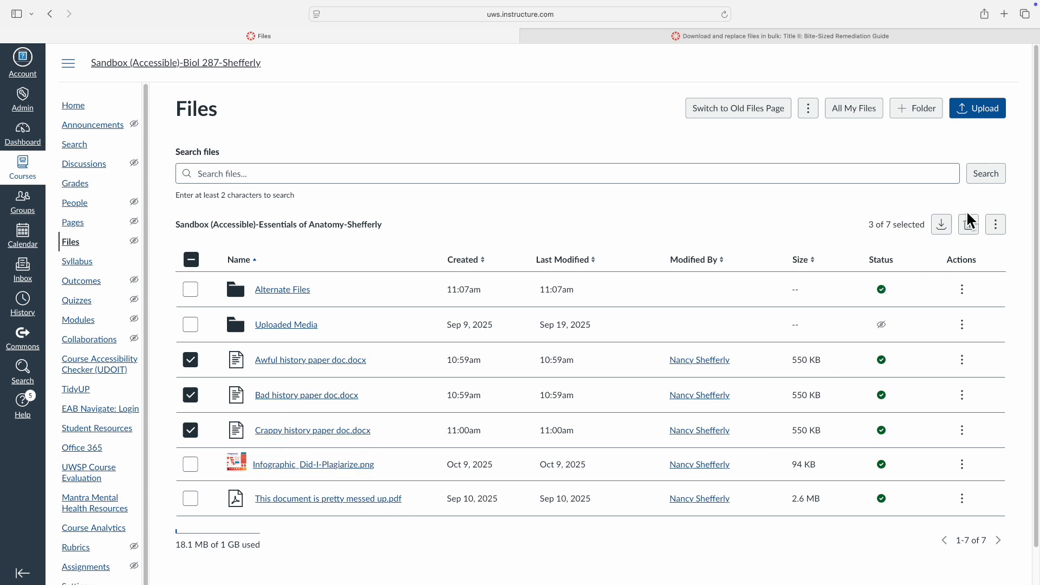
pyautogui.click(949, 232)
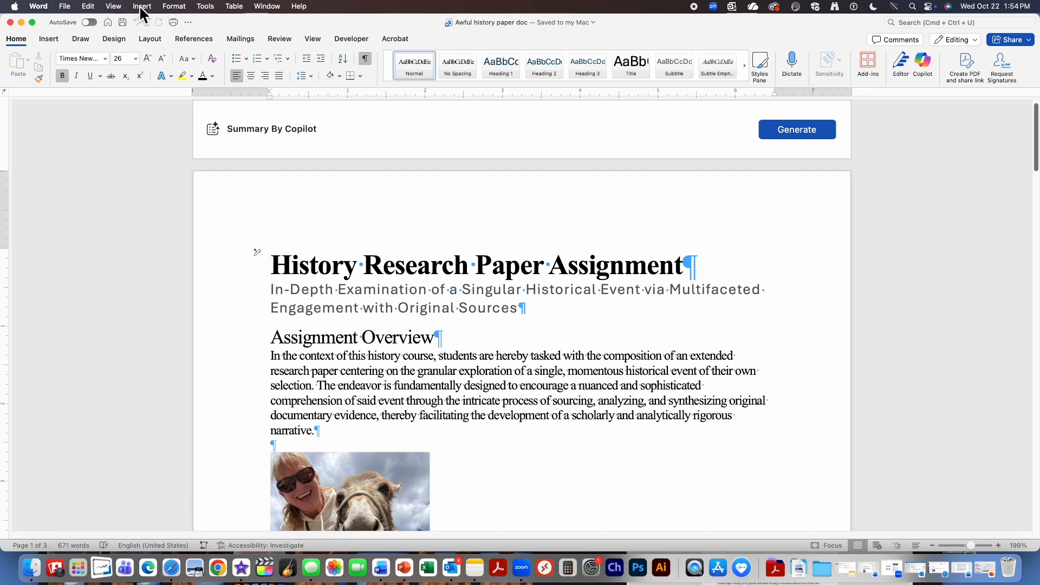
# Run Check Accessibility on Awful history paper doc to list contrast and missing alt text issues.
pyautogui.click(209, 7)
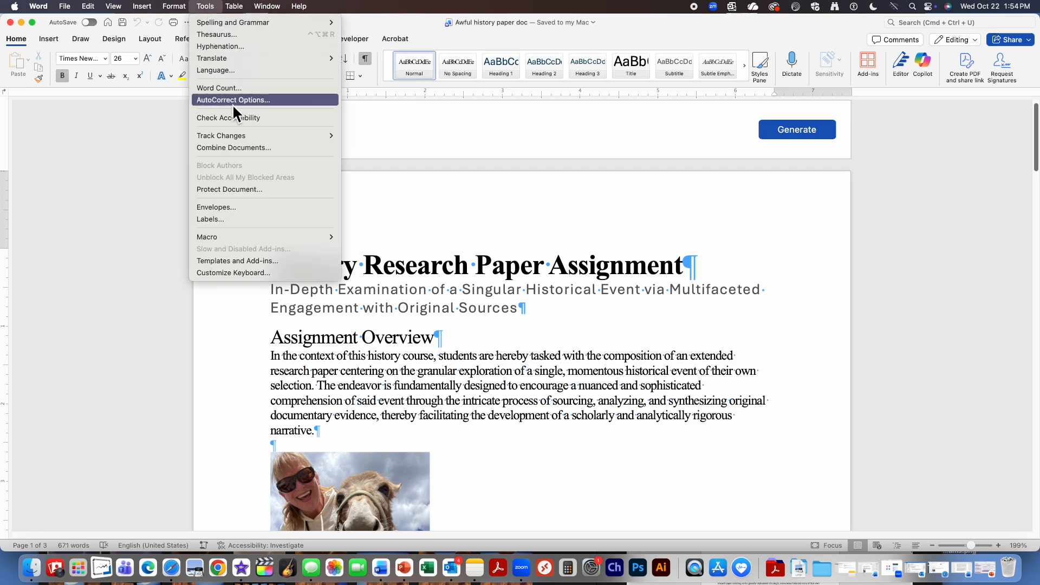
pyautogui.click(241, 118)
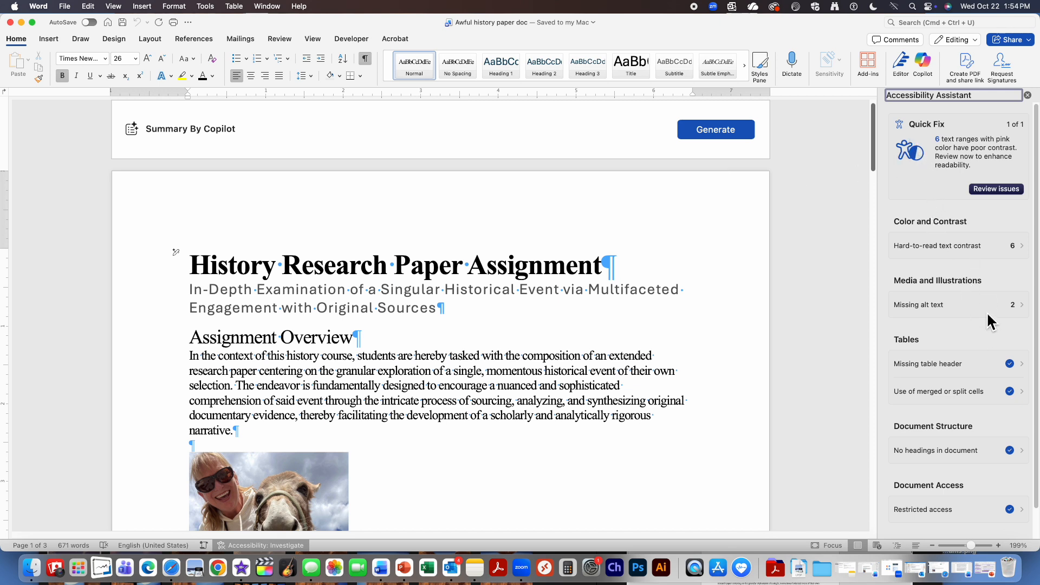
pyautogui.scroll(-2, 986, 314)
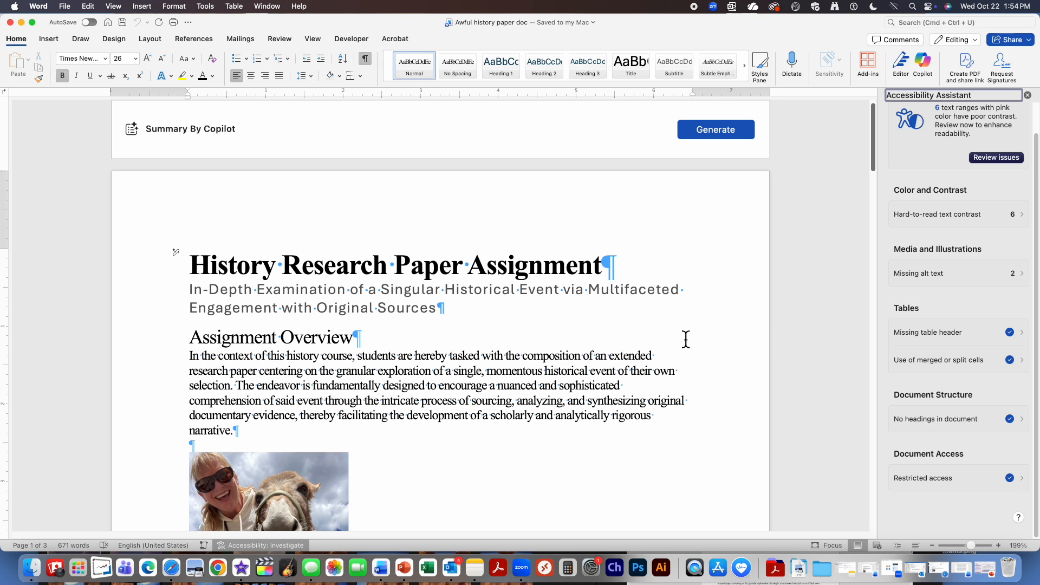
# Apply Title to the main title, Subtitle to the second line, and Heading 1 to Assignment Overview.
pyautogui.moveTo(615, 263); pyautogui.dragTo(186, 266)
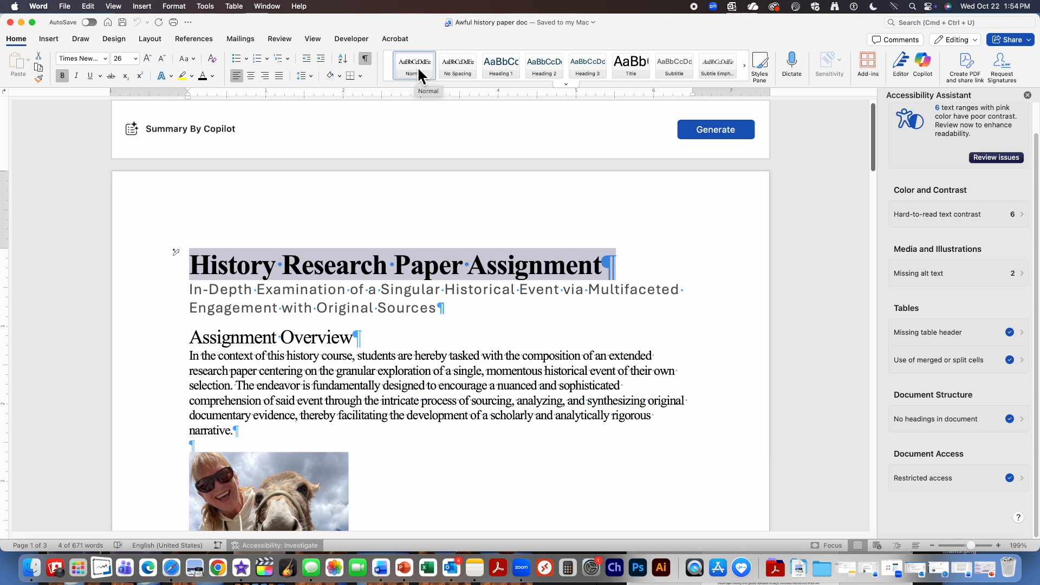
pyautogui.click(630, 70)
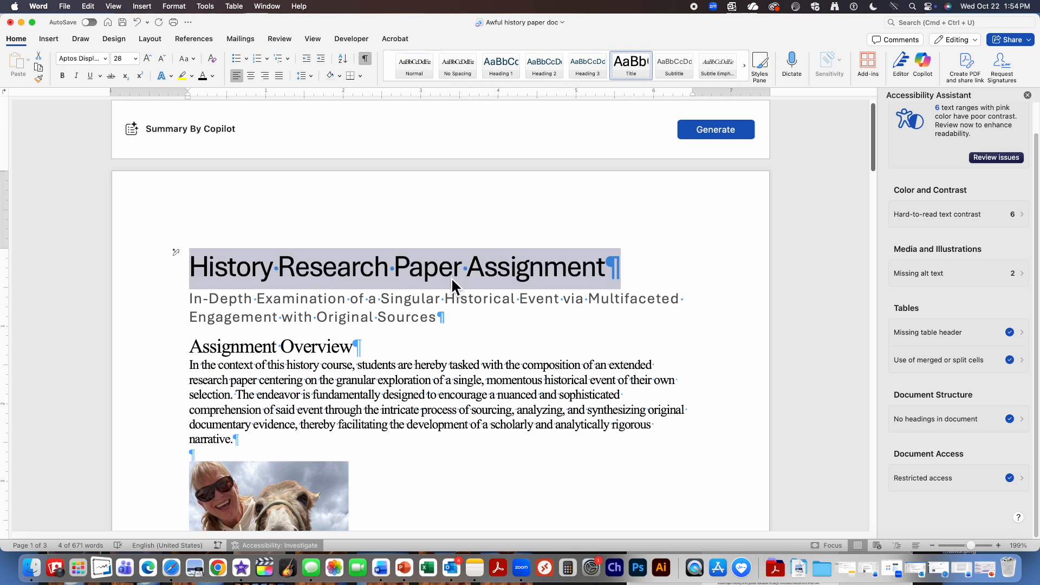
pyautogui.moveTo(441, 318); pyautogui.dragTo(191, 302)
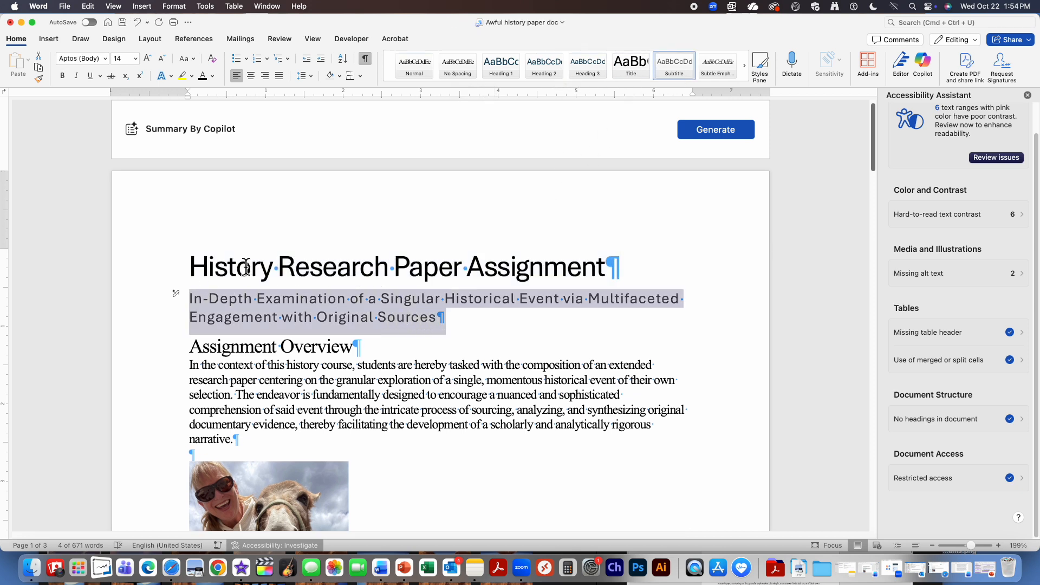
pyautogui.click(673, 64)
pyautogui.moveTo(378, 348); pyautogui.dragTo(195, 357)
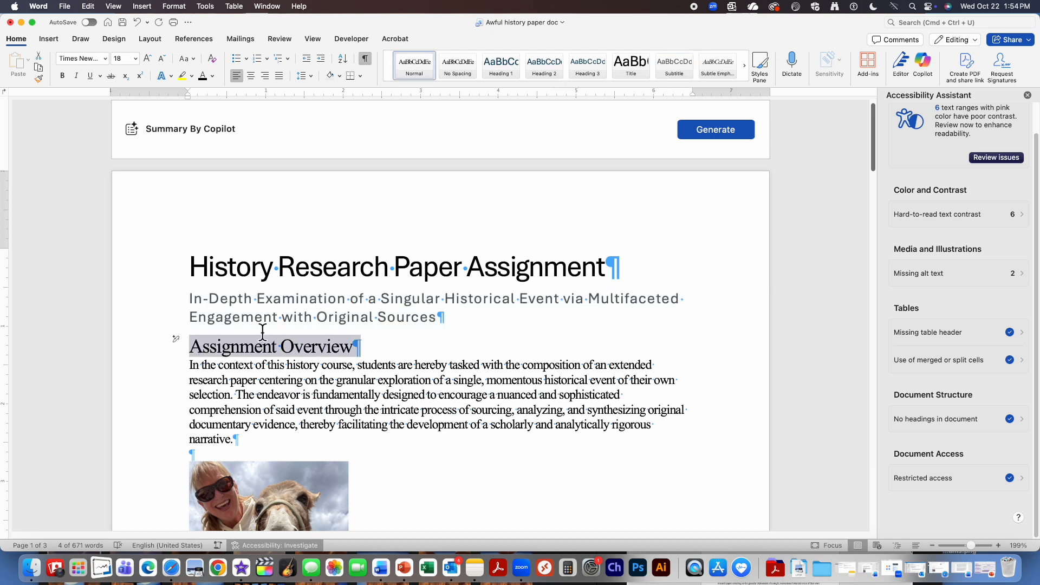
pyautogui.click(501, 64)
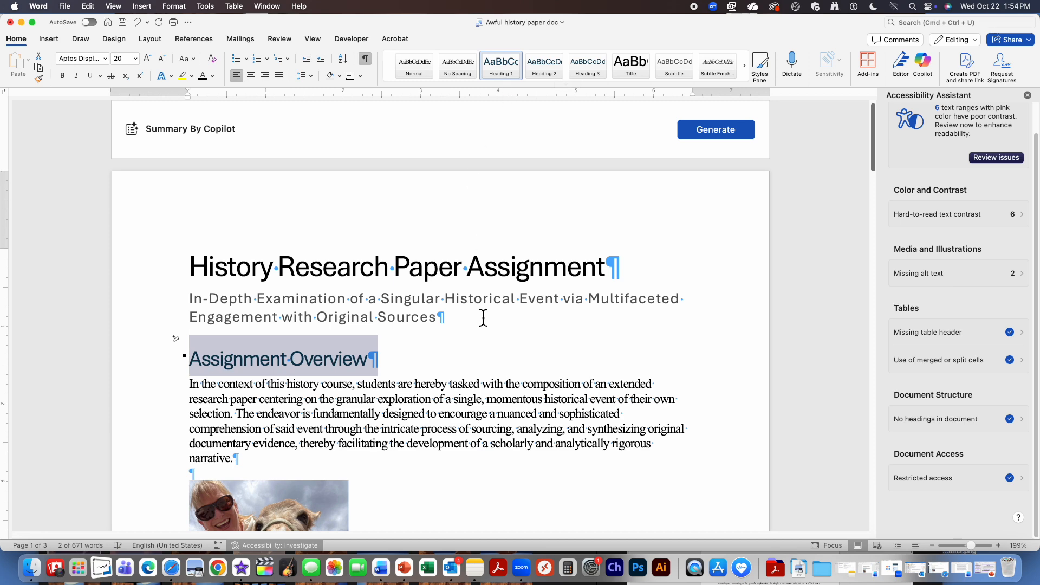
pyautogui.scroll(-3, 477, 325)
pyautogui.scroll(-6, 478, 320)
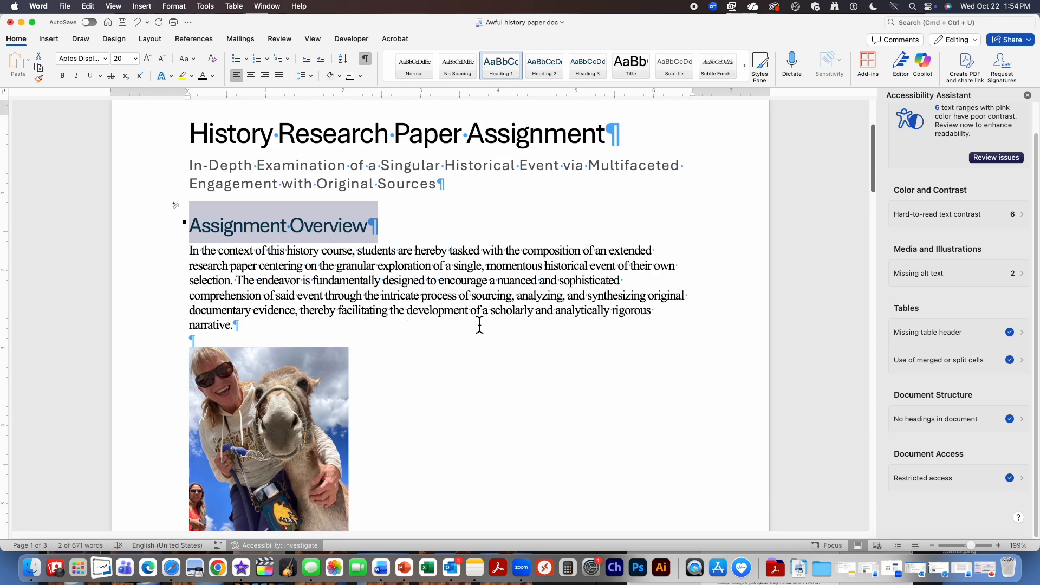
pyautogui.scroll(-2, 480, 323)
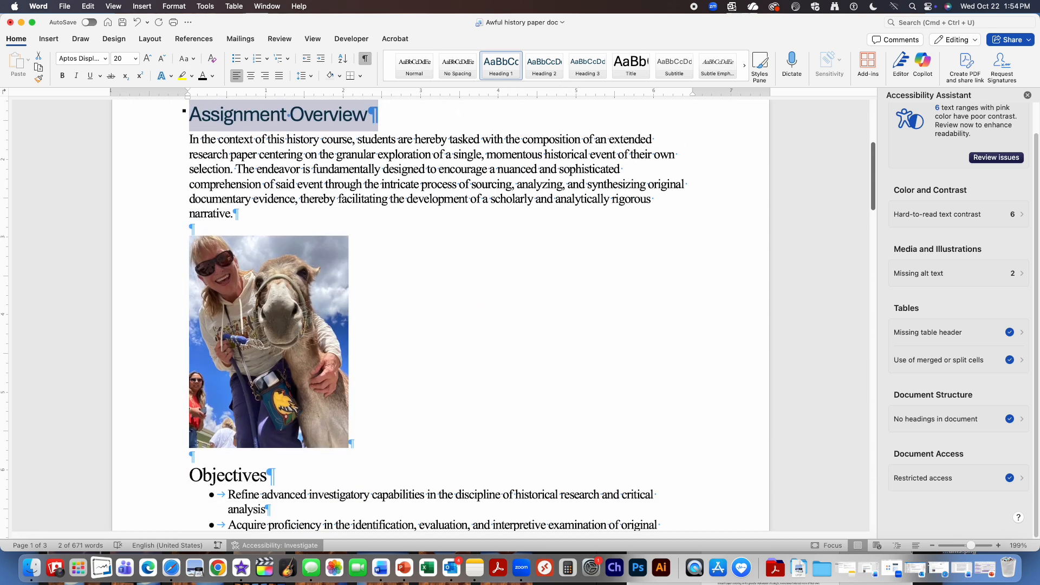
pyautogui.rightClick(307, 332)
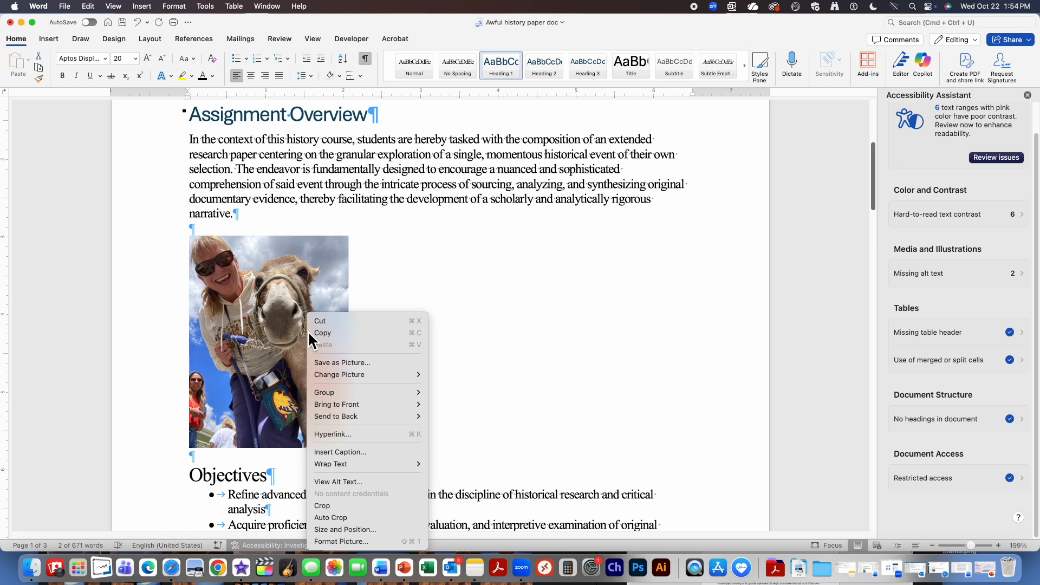
# Delete the donkey photo's generated alt text and mark it as decorative.
pyautogui.click(336, 482)
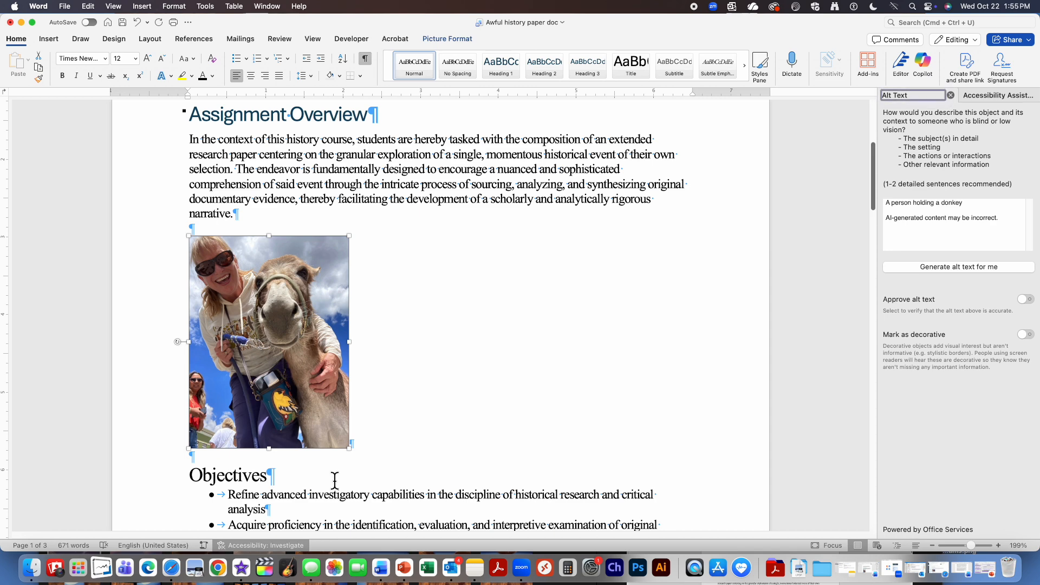
pyautogui.click(899, 210)
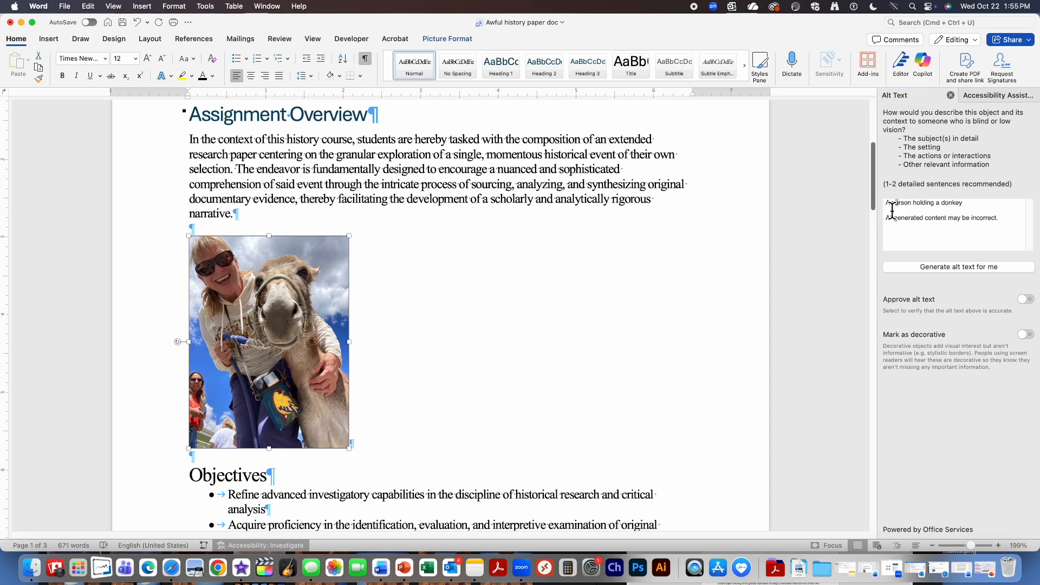
pyautogui.moveTo(890, 210); pyautogui.dragTo(1006, 228)
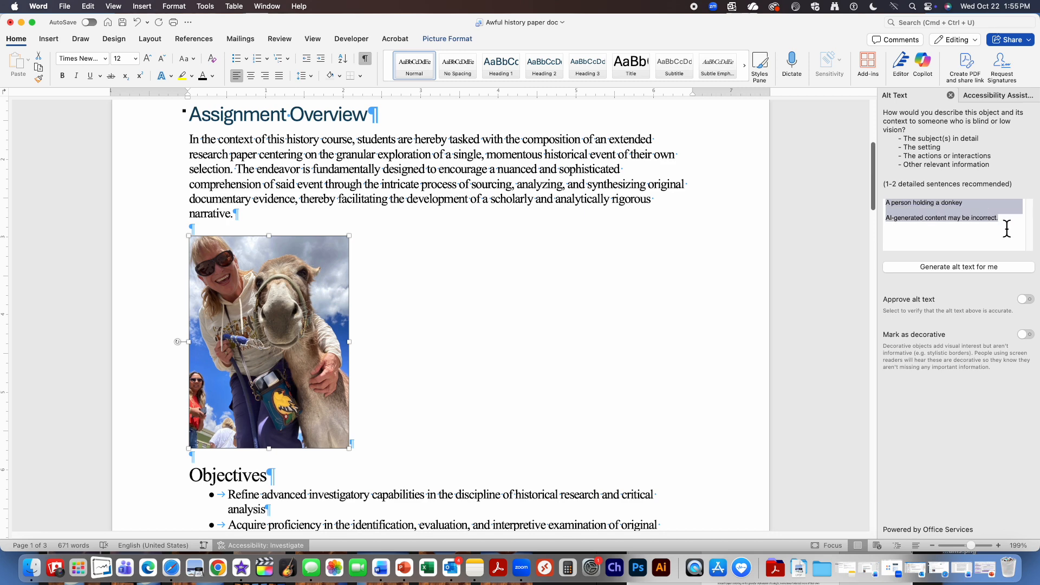
pyautogui.press('BackSpace')
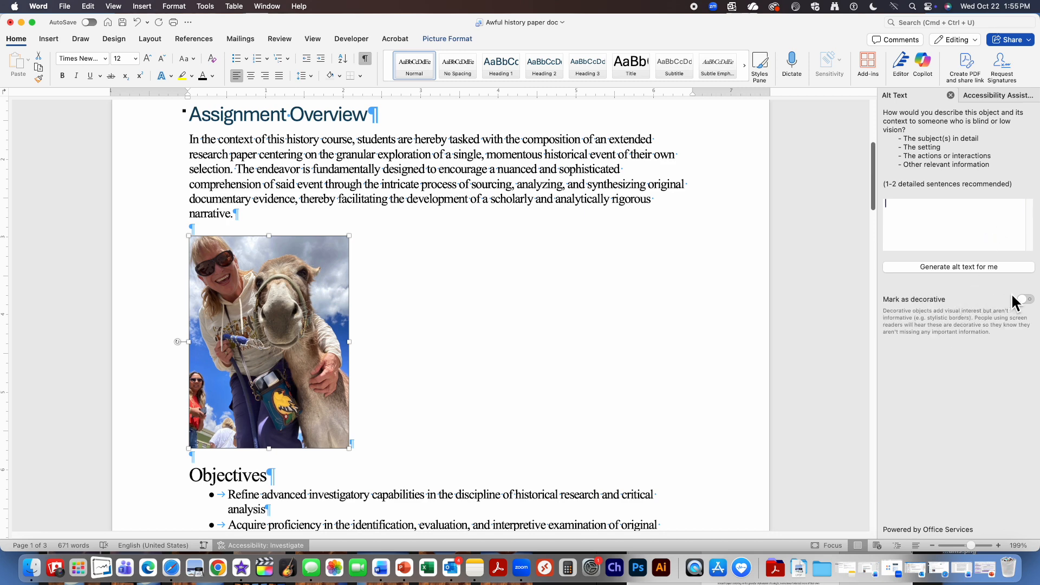
pyautogui.click(1027, 301)
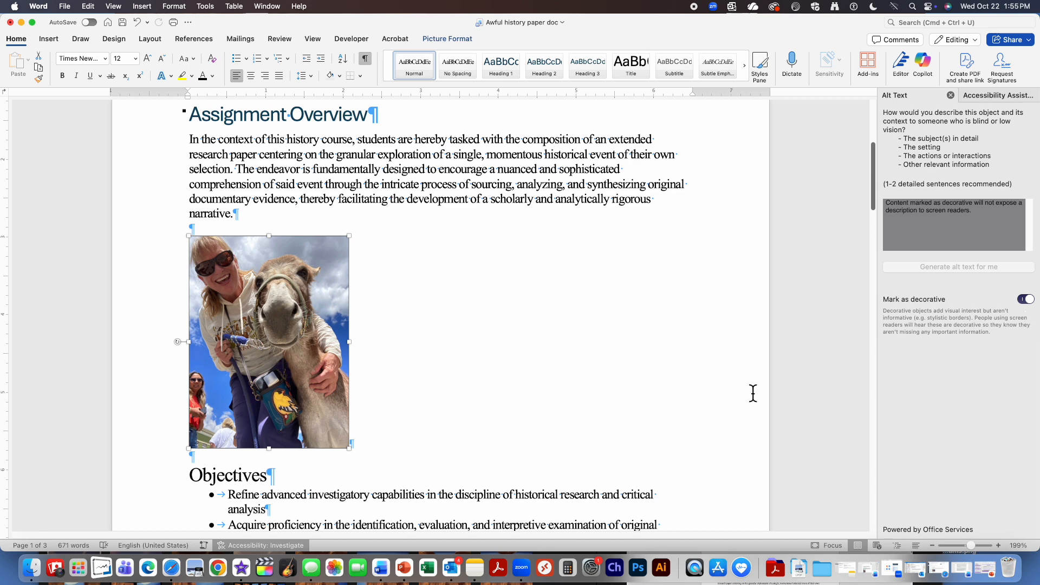
pyautogui.scroll(-3, 529, 359)
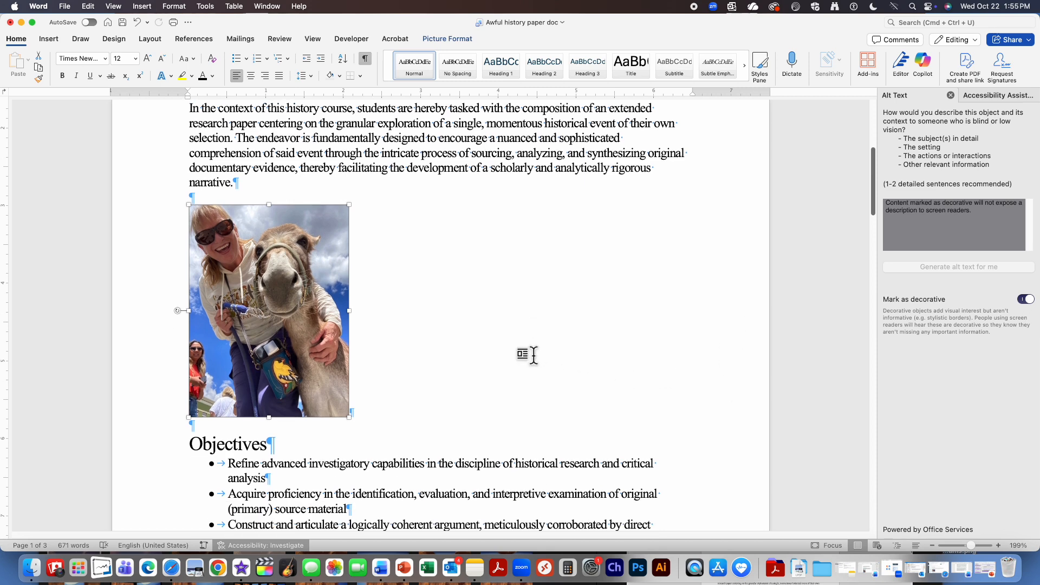
pyautogui.click(271, 417)
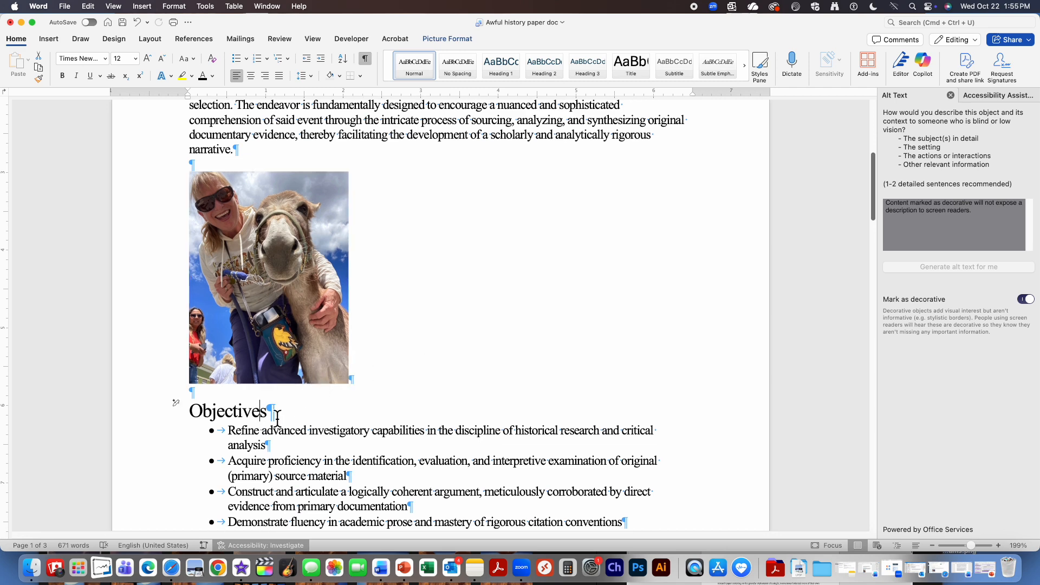
pyautogui.scroll(-5, 273, 416)
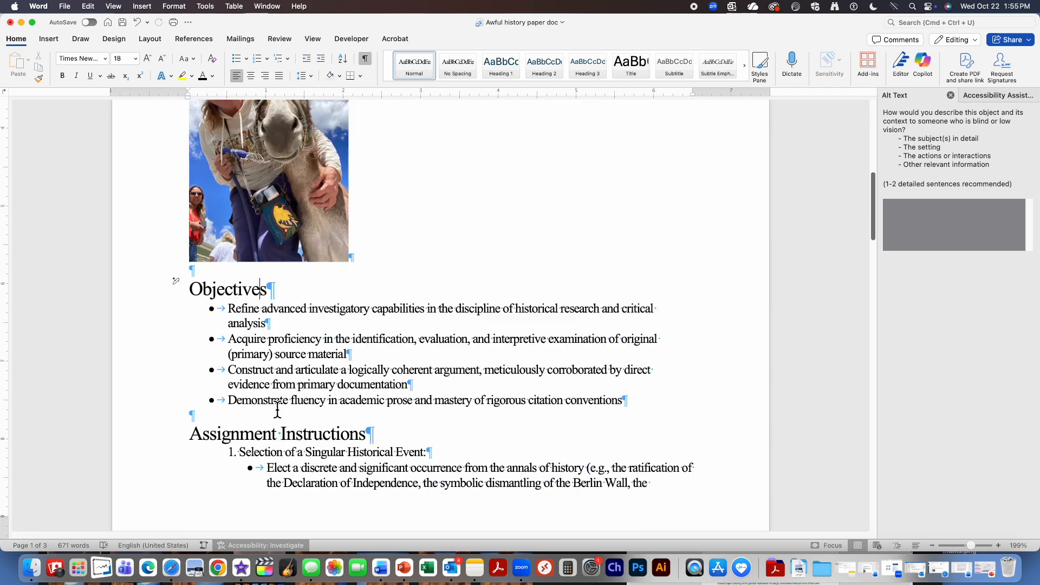
pyautogui.scroll(-4, 277, 410)
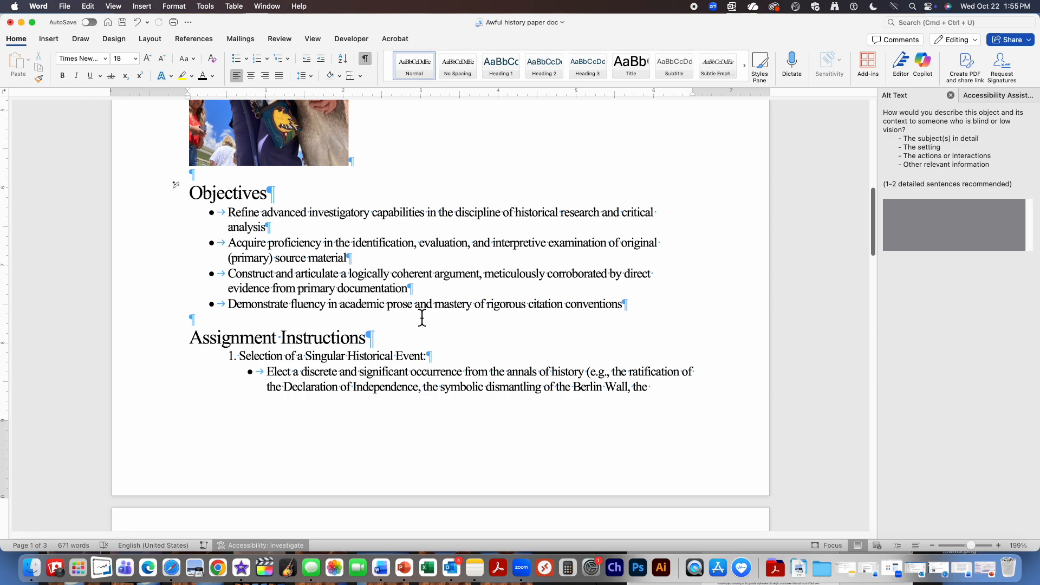
pyautogui.scroll(-7, 423, 320)
pyautogui.scroll(-4, 419, 316)
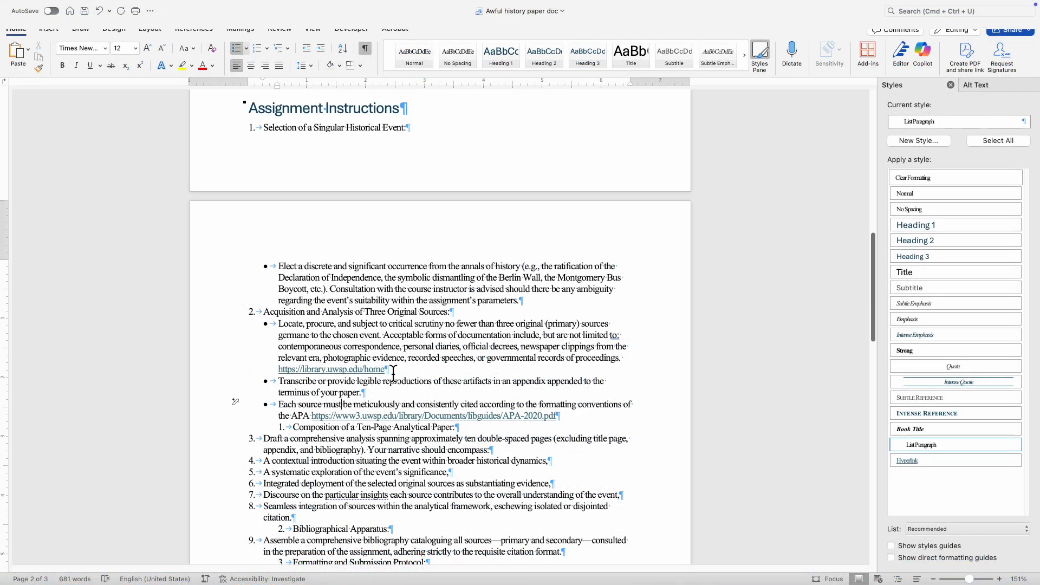
# Change the bare library link's display text to 'UWSP Library Resources'.
pyautogui.moveTo(385, 370); pyautogui.dragTo(279, 370)
pyautogui.rightClick(310, 371)
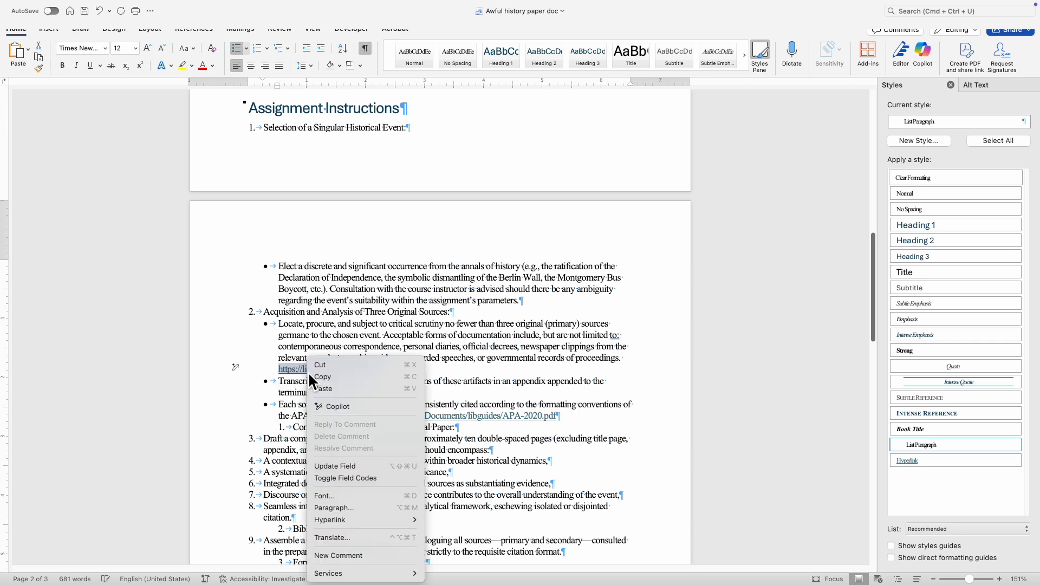
pyautogui.moveTo(348, 521)
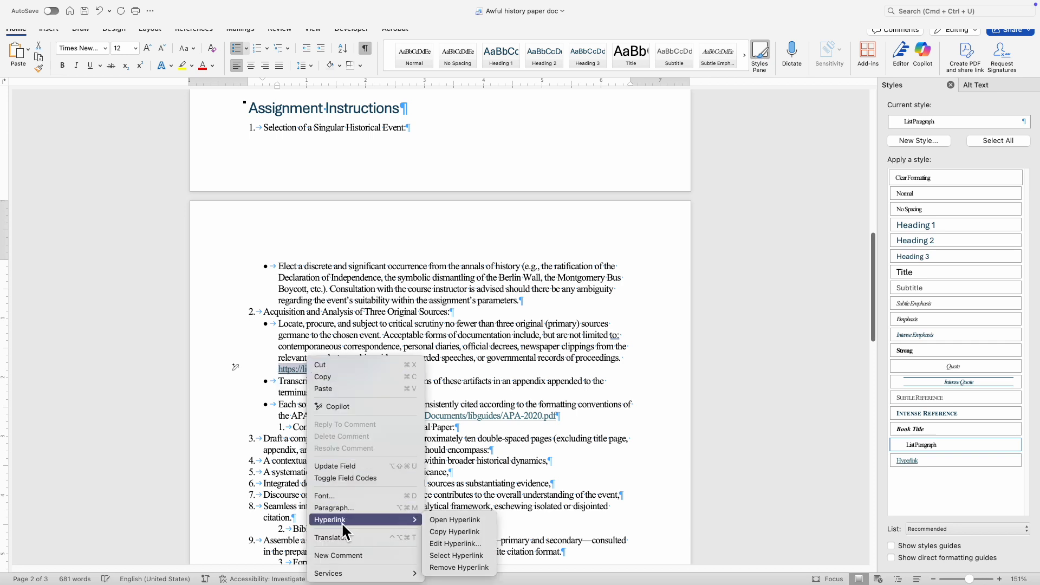
pyautogui.click(454, 544)
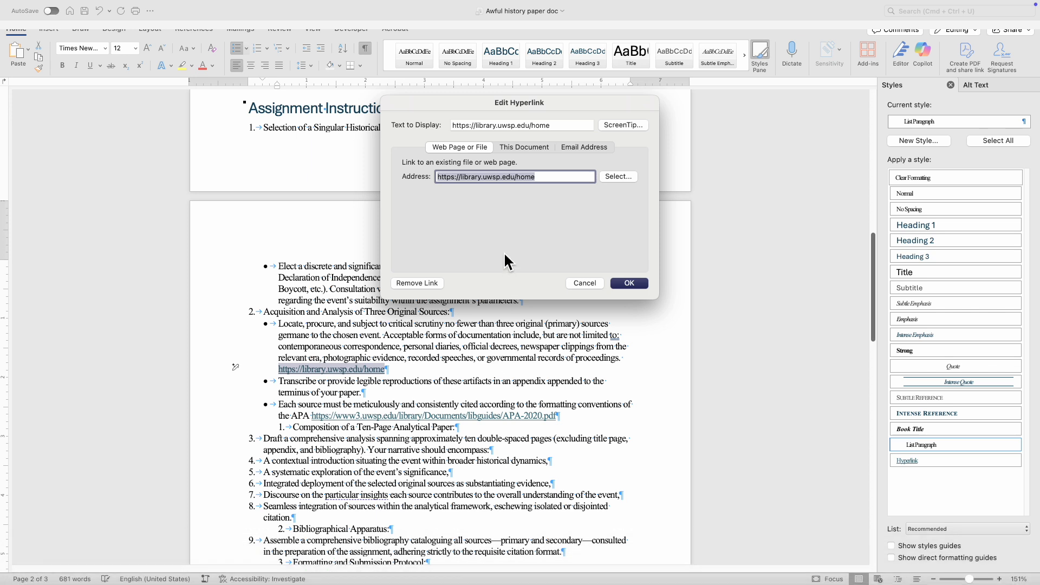
pyautogui.moveTo(558, 127); pyautogui.dragTo(426, 124)
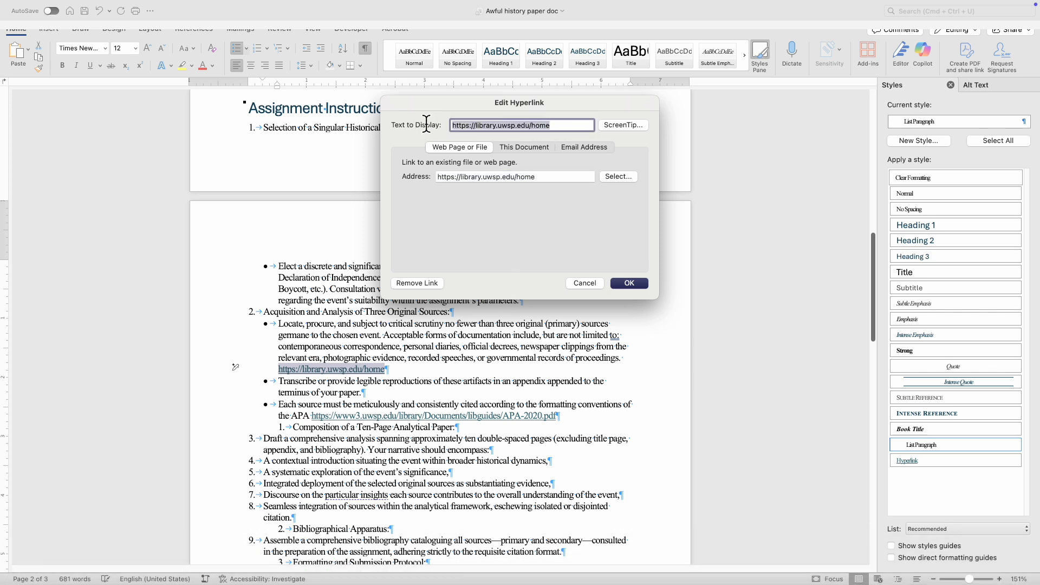
pyautogui.write('UWSP Library Resources')
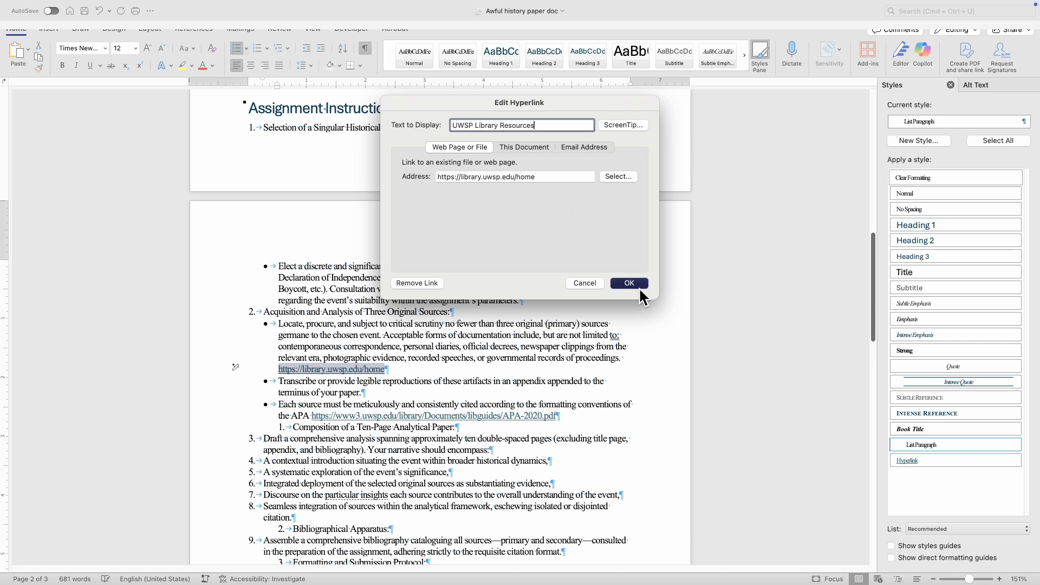
pyautogui.click(639, 287)
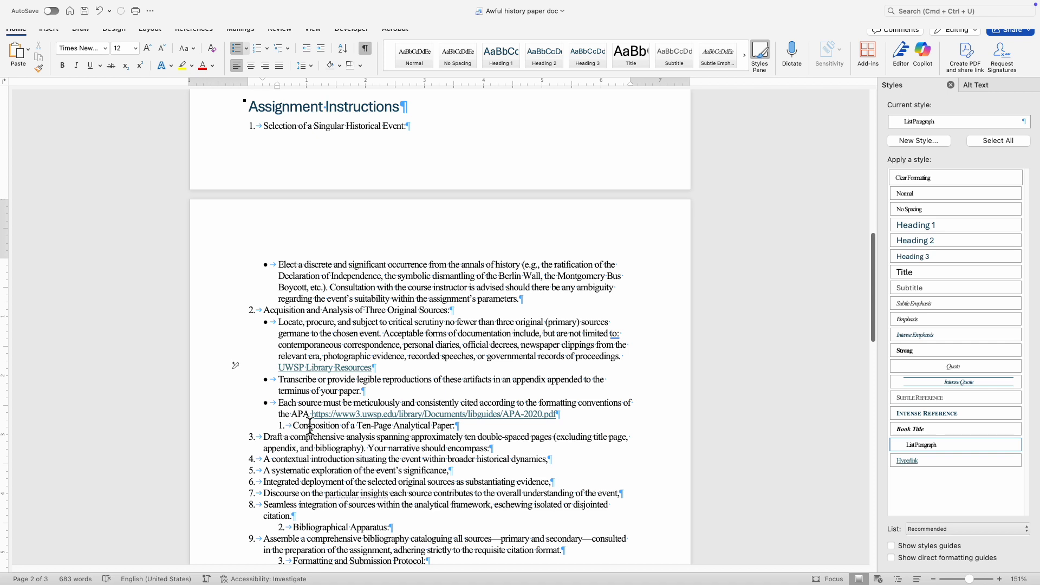
# Type 'LibGuide on APA Style' before the APA URL and make it a hyperlink.
pyautogui.click(311, 414)
pyautogui.write('LibGuide on APA Style')
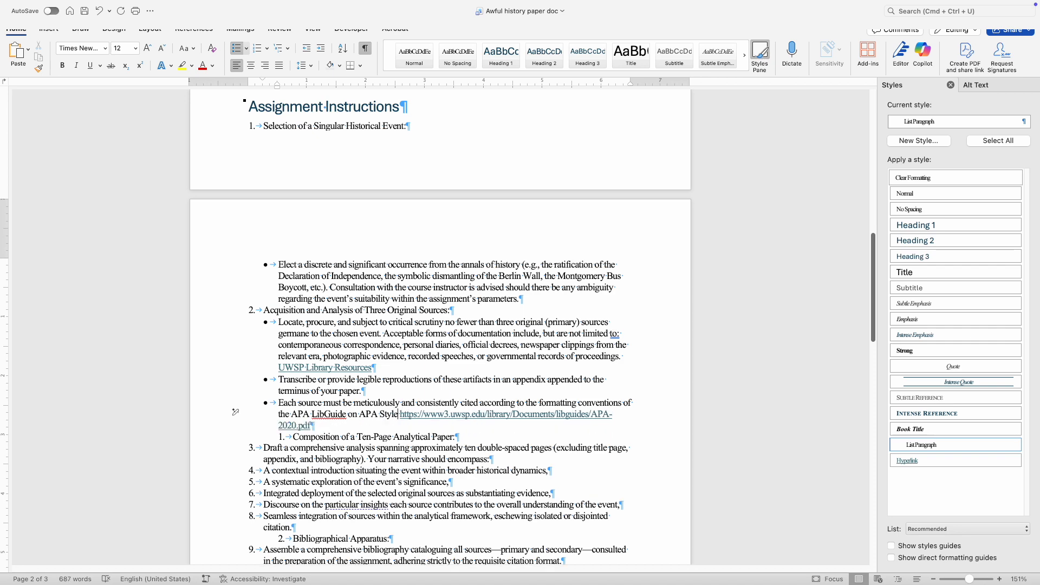
pyautogui.moveTo(312, 417); pyautogui.dragTo(396, 417)
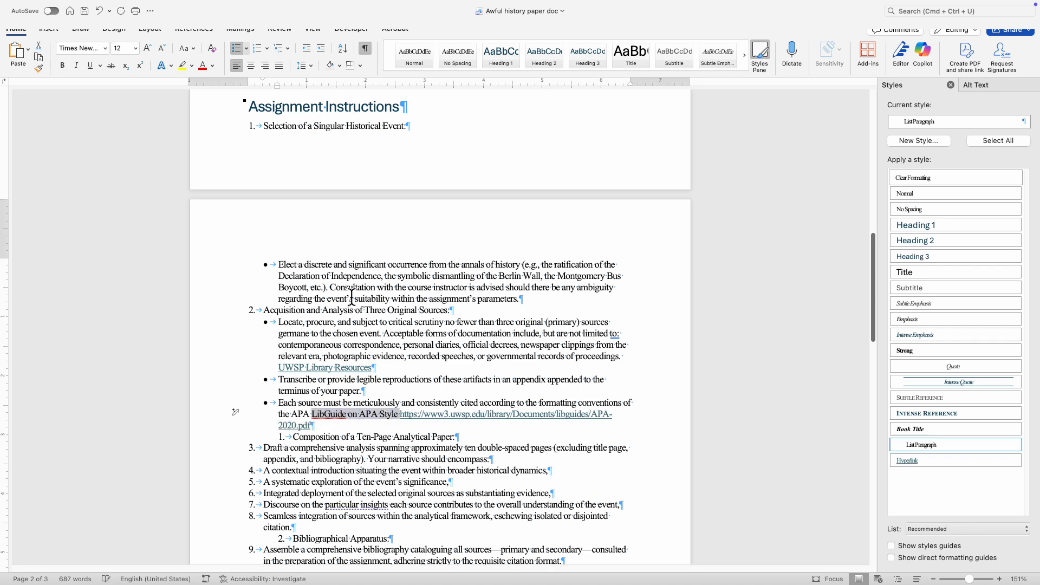
pyautogui.rightClick(366, 421)
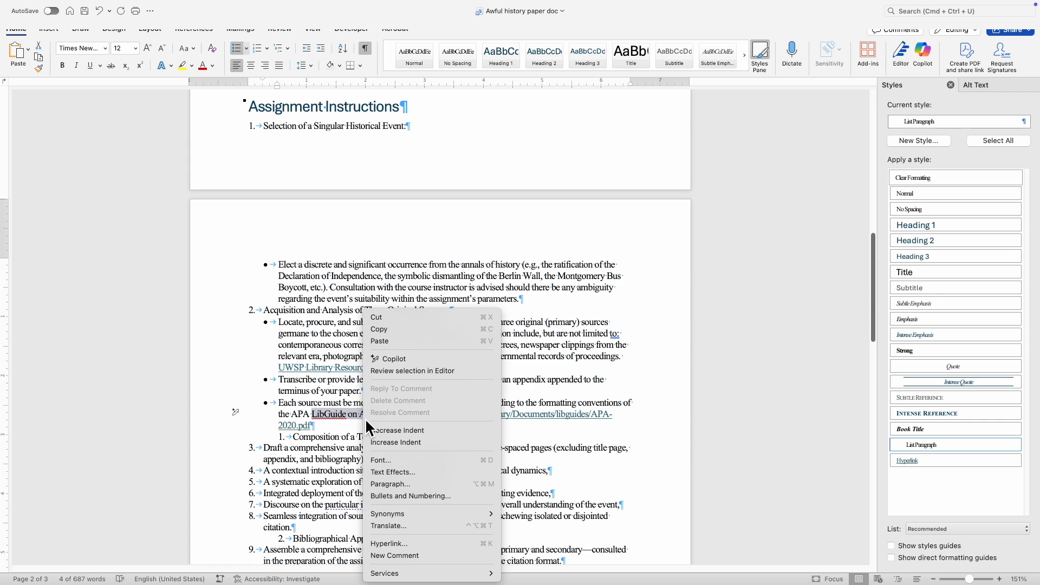
pyautogui.click(390, 542)
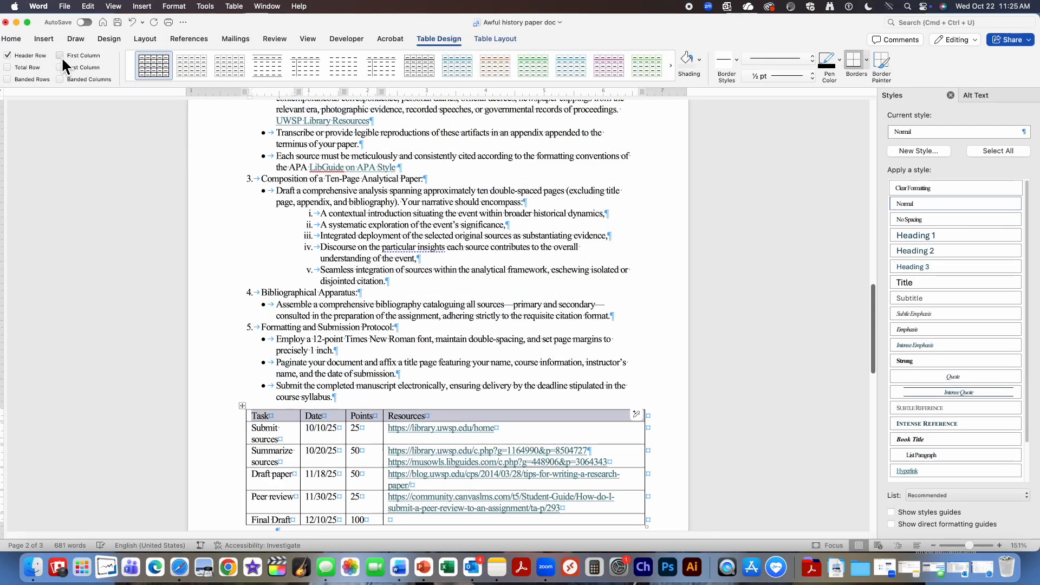
pyautogui.click(170, 439)
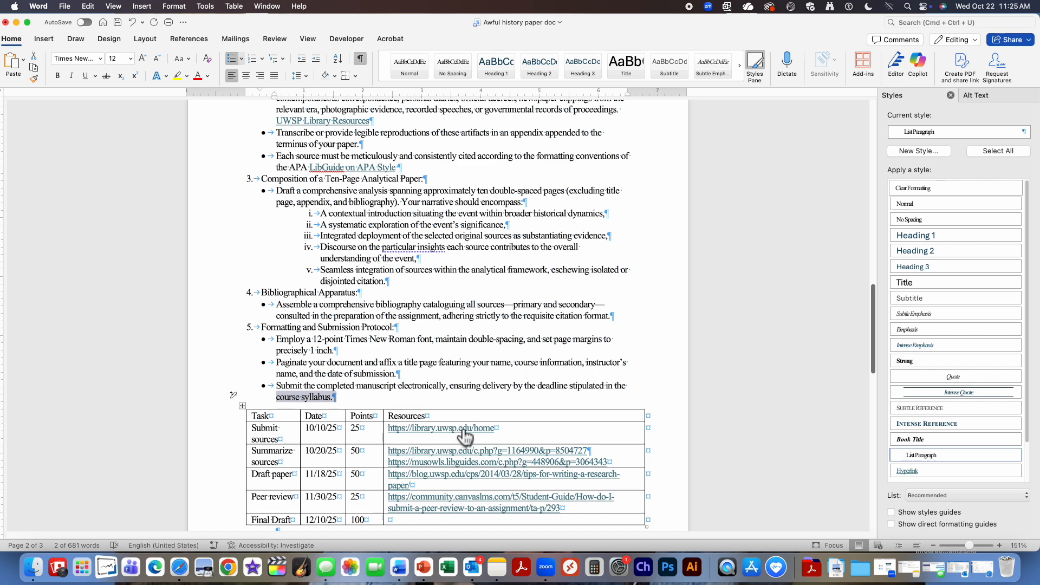
pyautogui.moveTo(464, 417)
pyautogui.mouseDown()
pyautogui.moveTo(269, 409)
pyautogui.moveTo(244, 422)
pyautogui.mouseUp()
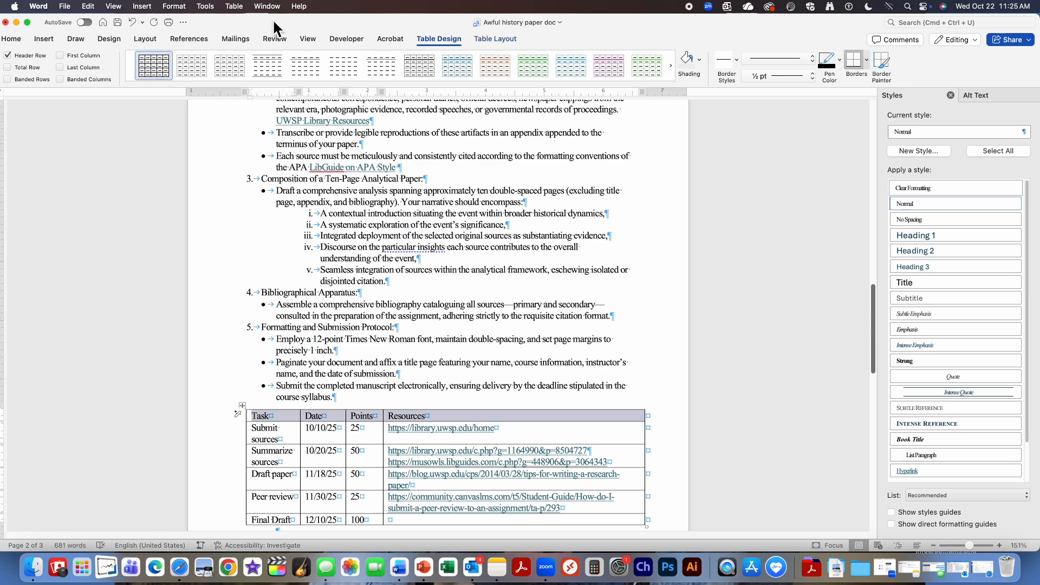
pyautogui.moveTo(281, 17); pyautogui.dragTo(288, 19)
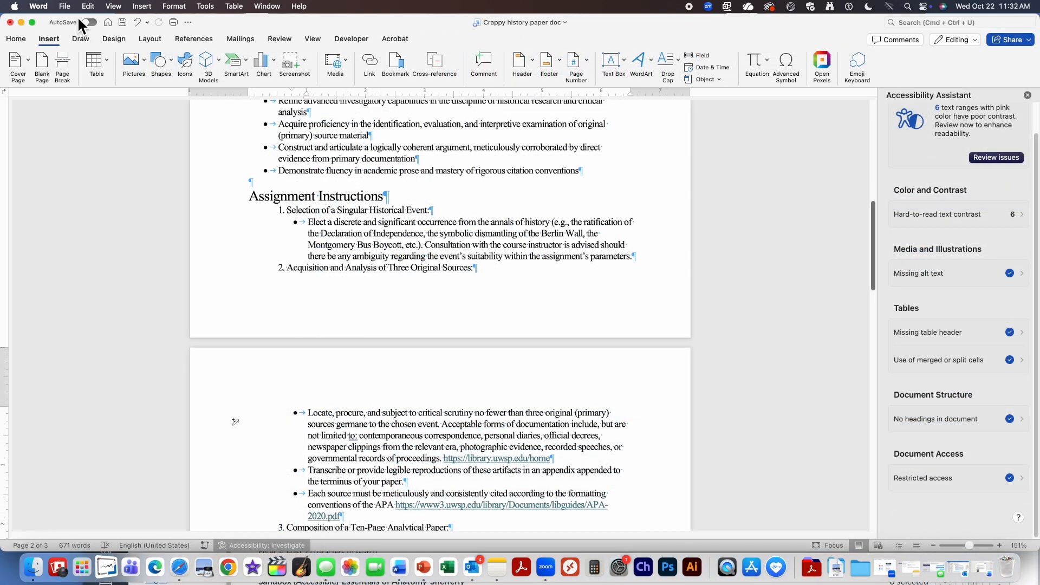
# Set document properties Title 'Crappy History Paper' and Subject 'Instructions for Assignment', then save.
pyautogui.click(66, 7)
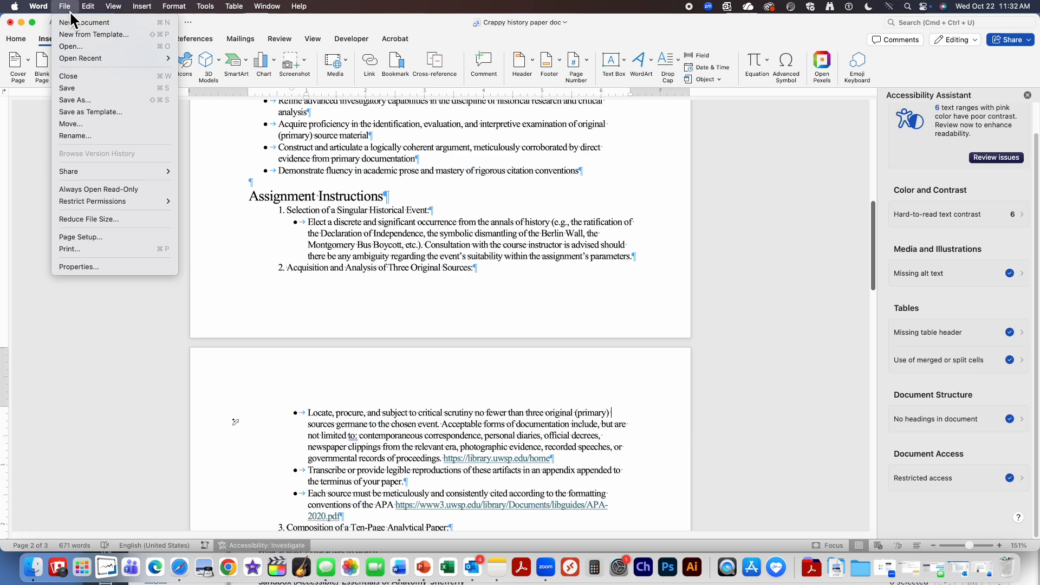
pyautogui.click(92, 271)
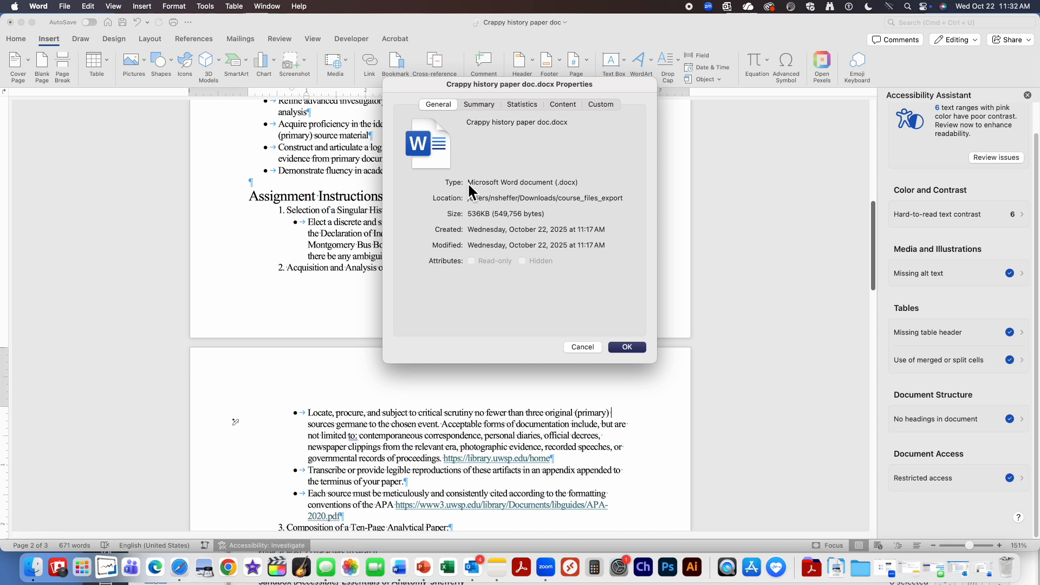
pyautogui.click(480, 104)
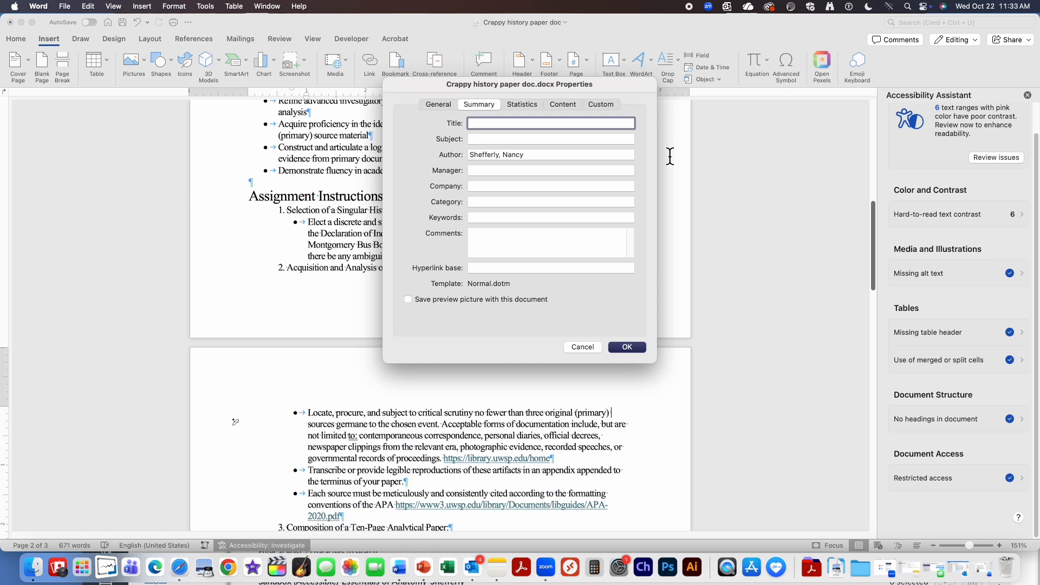
pyautogui.write('C')
pyautogui.doubleClick(510, 124)
pyautogui.write('History Paper')
pyautogui.click(479, 140)
pyautogui.write('Instructions for Assignment')
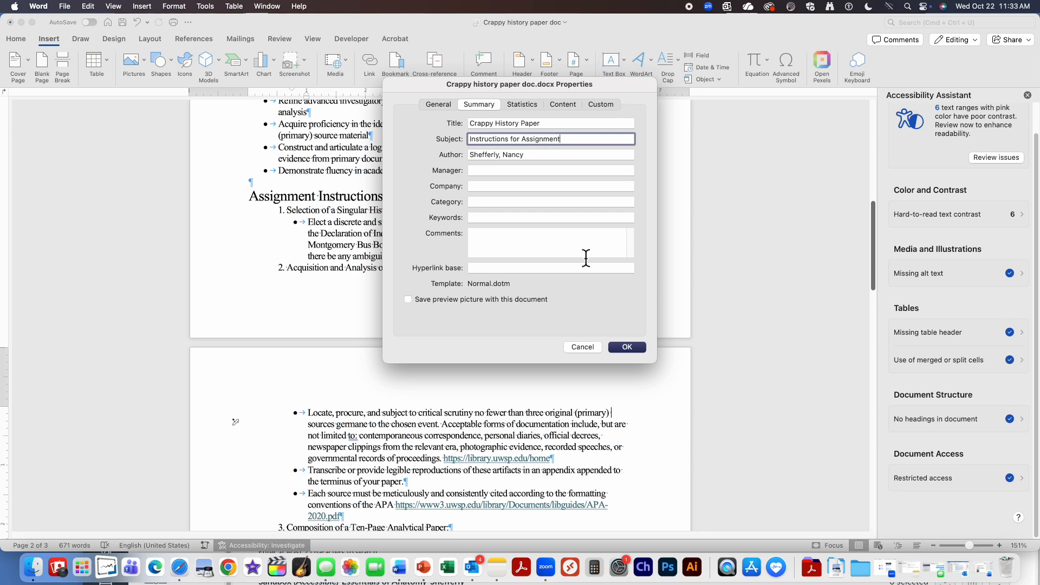
pyautogui.click(628, 348)
pyautogui.click(16, 38)
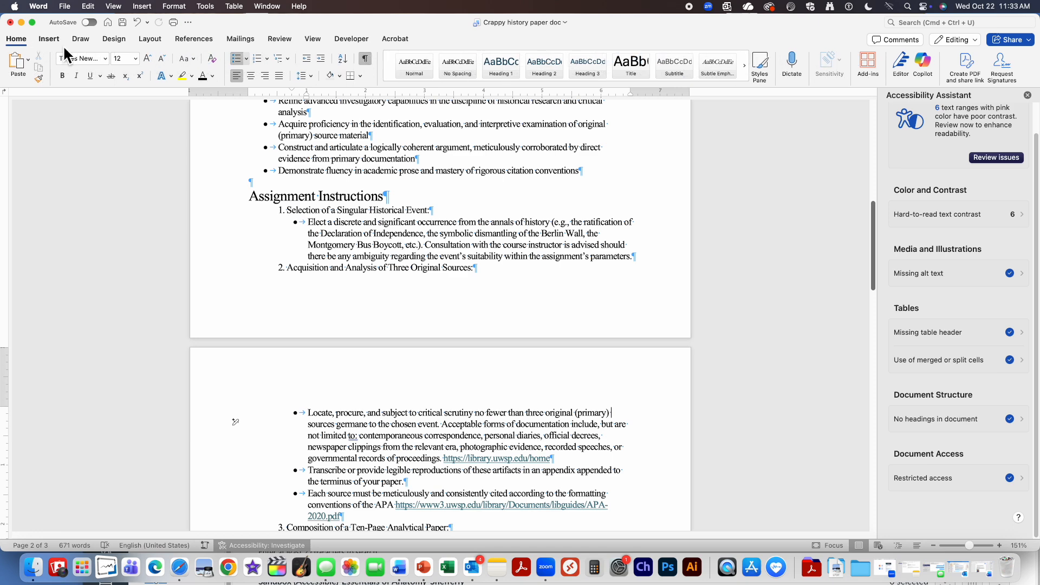
pyautogui.click(122, 23)
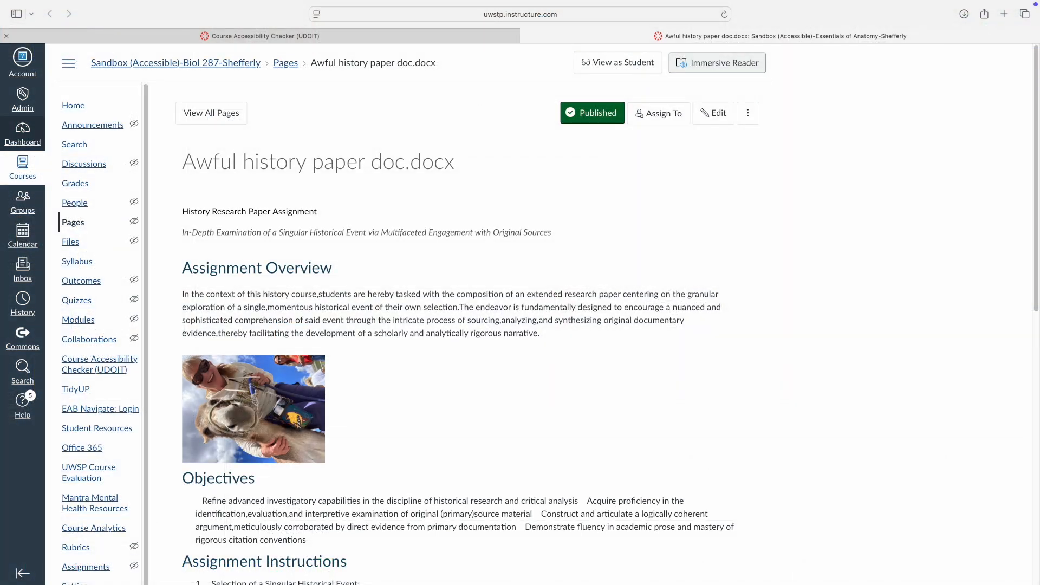
# Upload the Awful, Bad and Crappy history paper .docx files to the course Files.
pyautogui.click(78, 248)
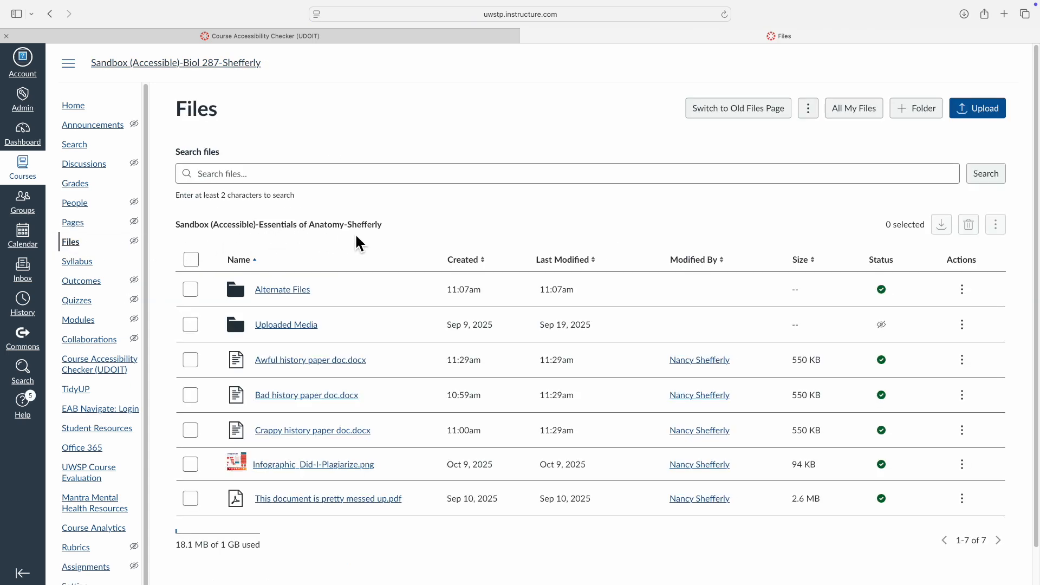
pyautogui.click(970, 111)
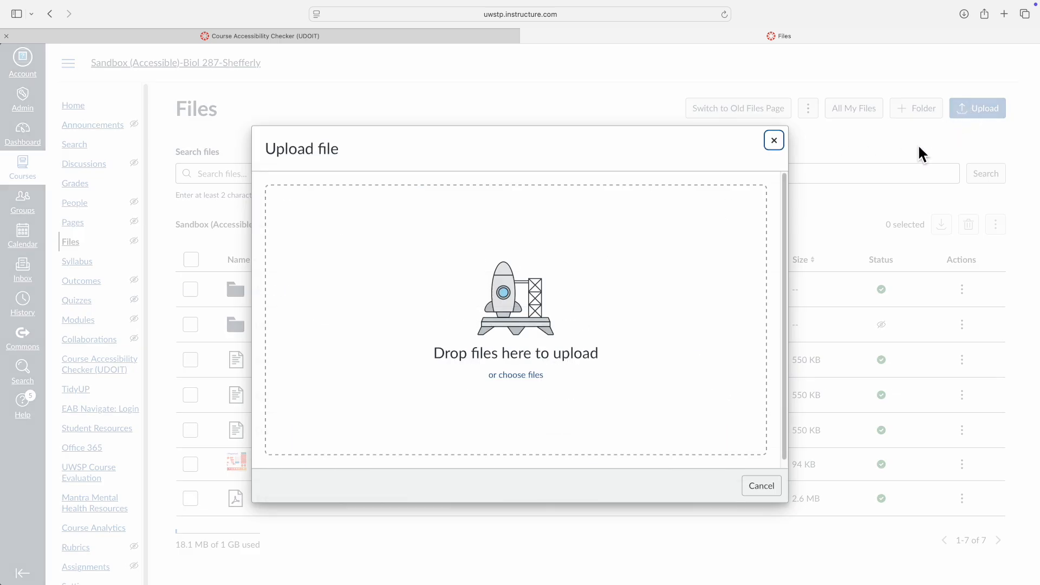
pyautogui.click(519, 379)
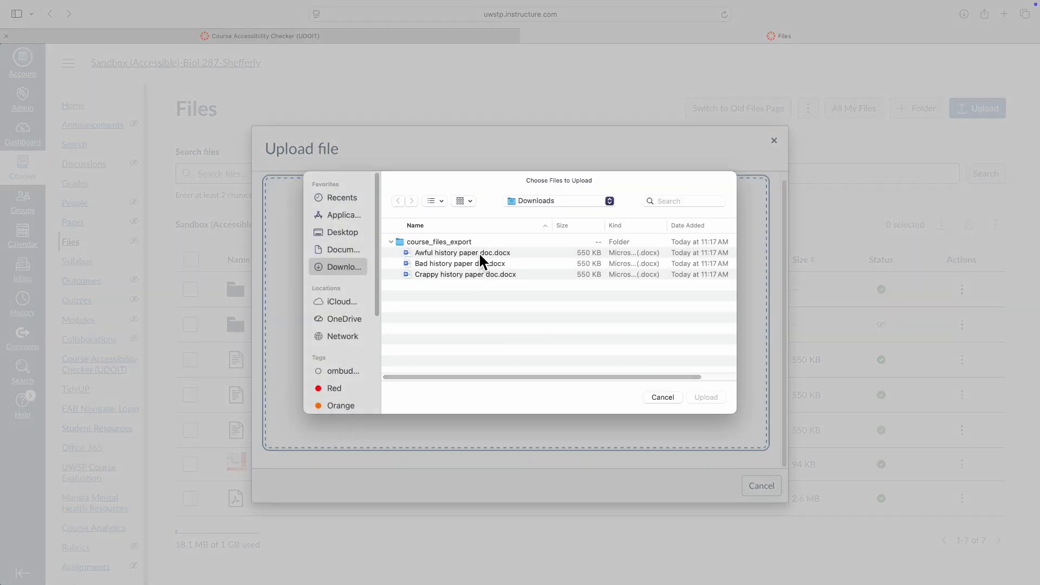
pyautogui.click(478, 251)
pyautogui.keyDown('shift'); pyautogui.click(477, 274); pyautogui.keyUp('shift')
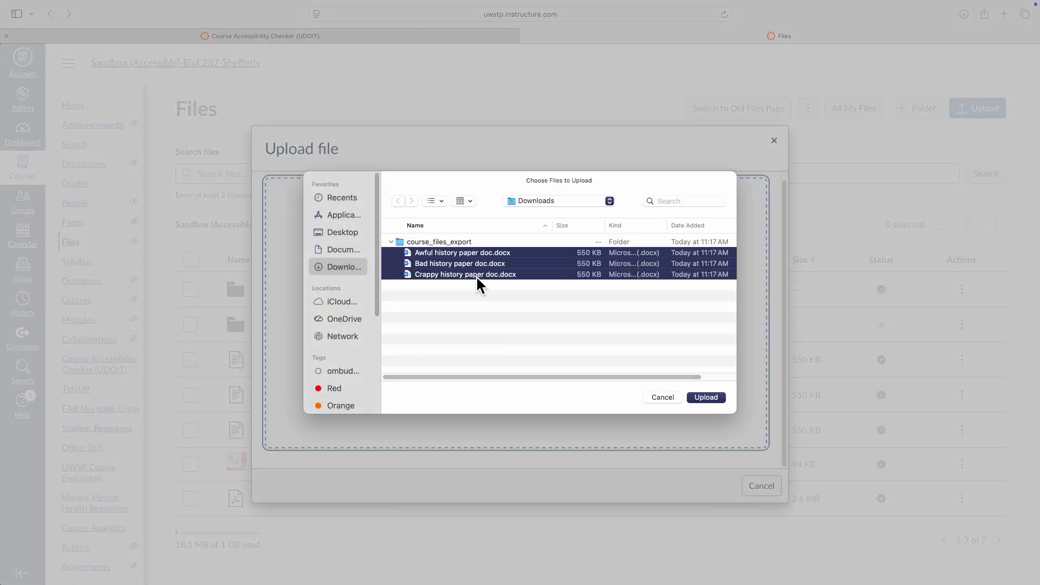
pyautogui.click(707, 398)
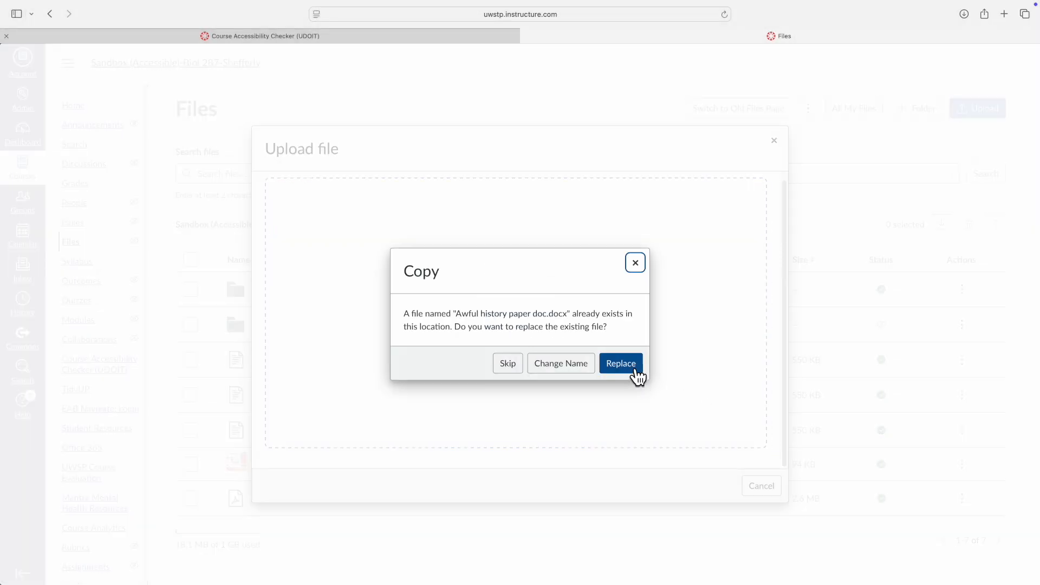
# Replace the existing Awful, Bad and Crappy history paper files with the new copies.
pyautogui.click(617, 367)
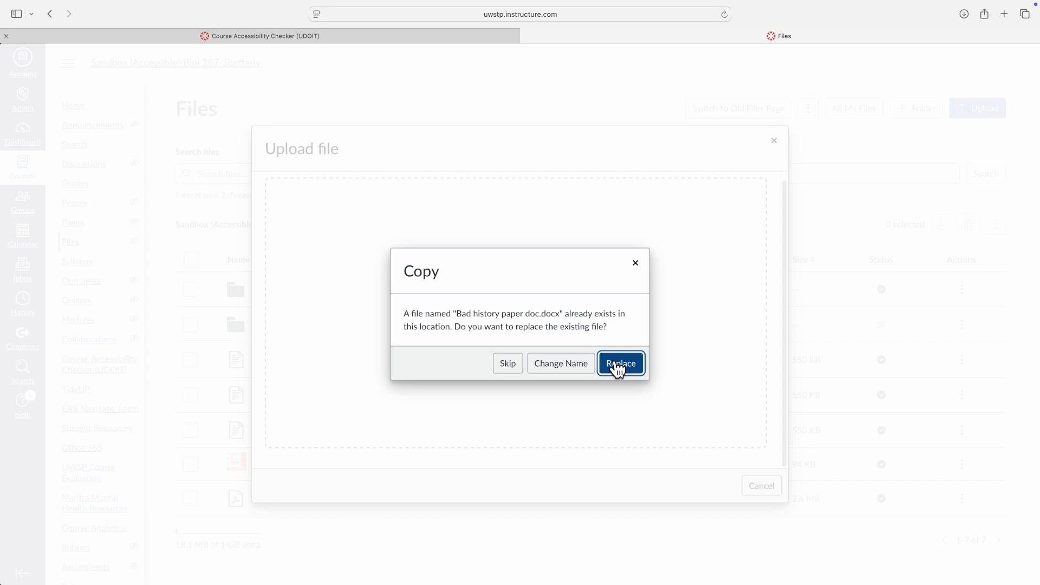
pyautogui.click(619, 370)
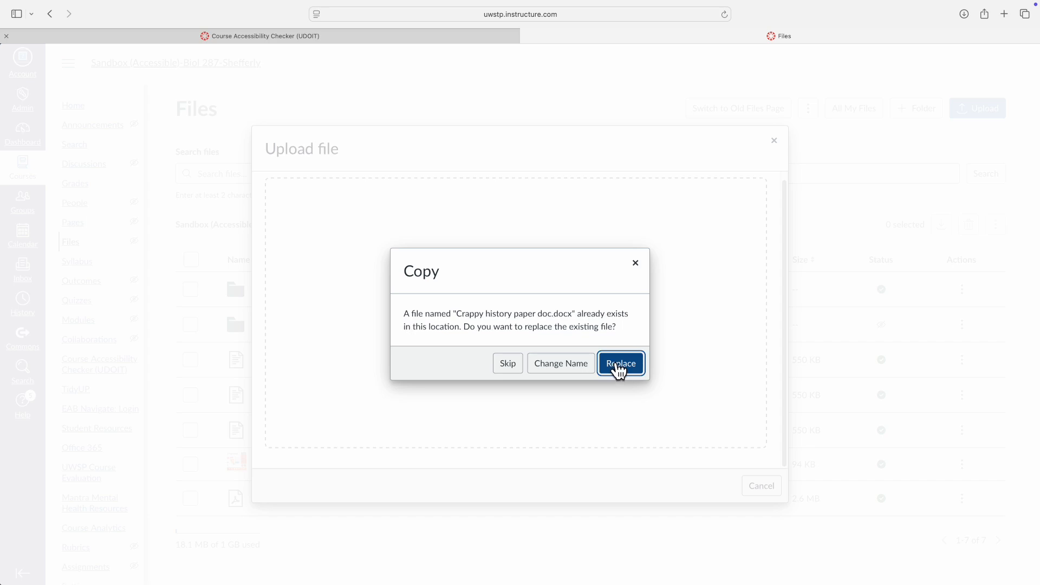
pyautogui.click(621, 368)
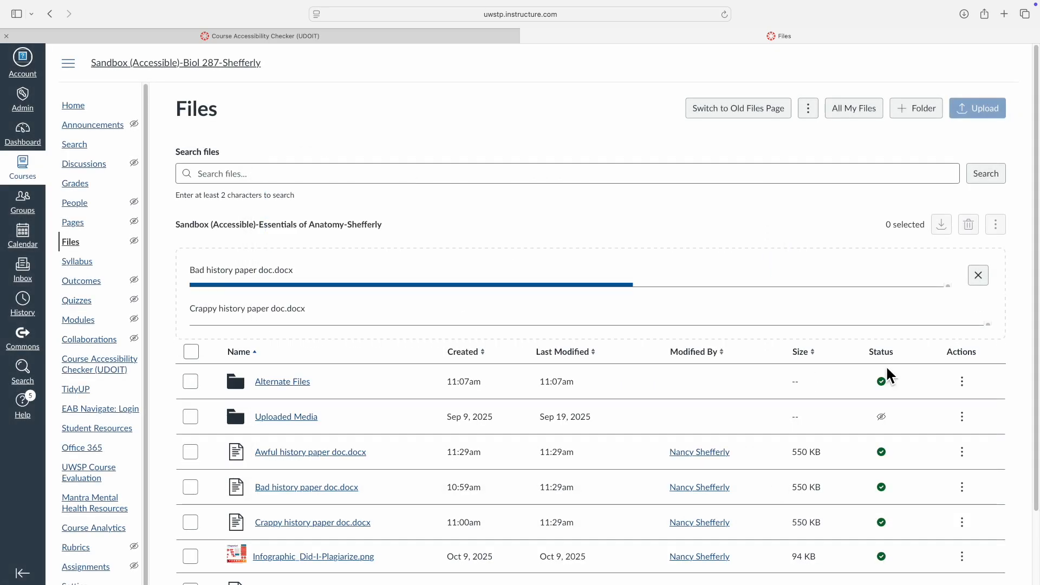